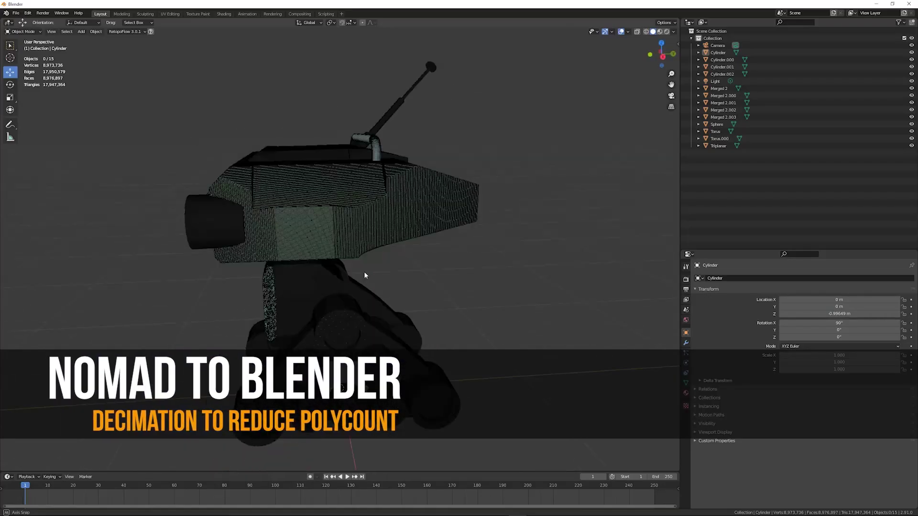
Step: Orbit the finished red robot from its side to a three-quarter front view
middle_click_drag(365, 275, 434, 266)
middle_click_drag(413, 226, 417, 295)
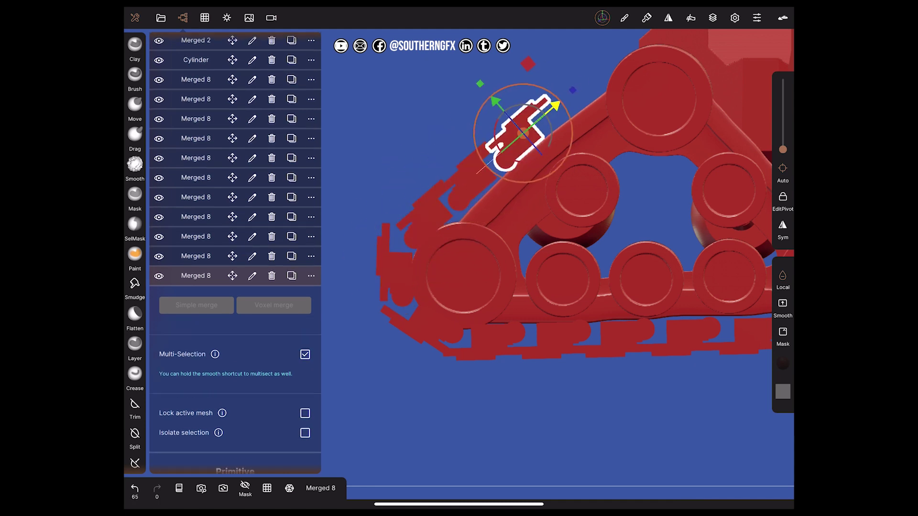
Step: Show the model with the zNormal matcap and save the project under a new name
left_click(234, 304)
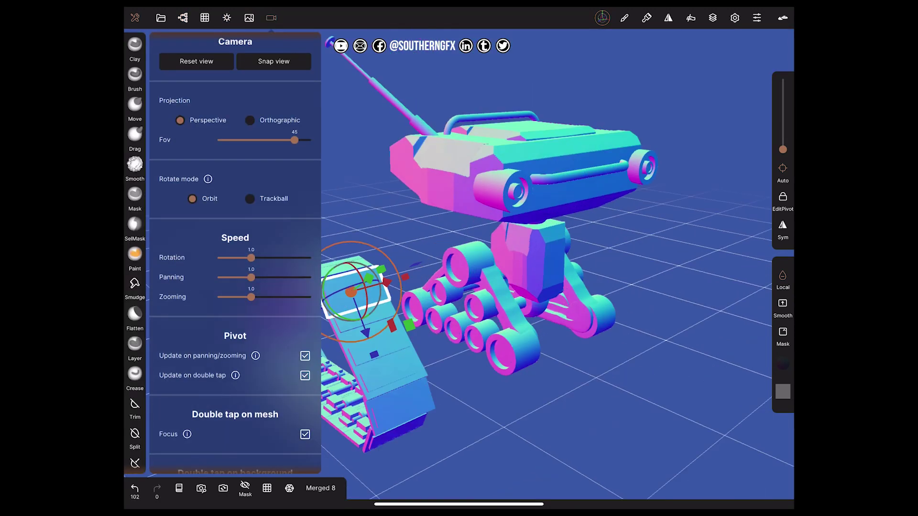
left_click(273, 167)
left_click(449, 138)
key("Return")
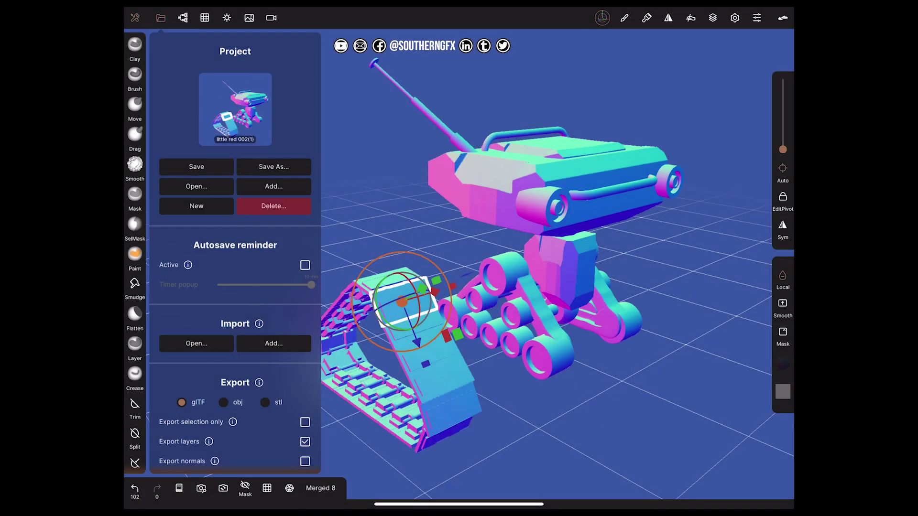
Step: Select all the Merged 8 track pieces in the Scene list and merge them into Merged 20
left_click(135, 18)
left_click(183, 18)
scroll(234, 239, "down", 3)
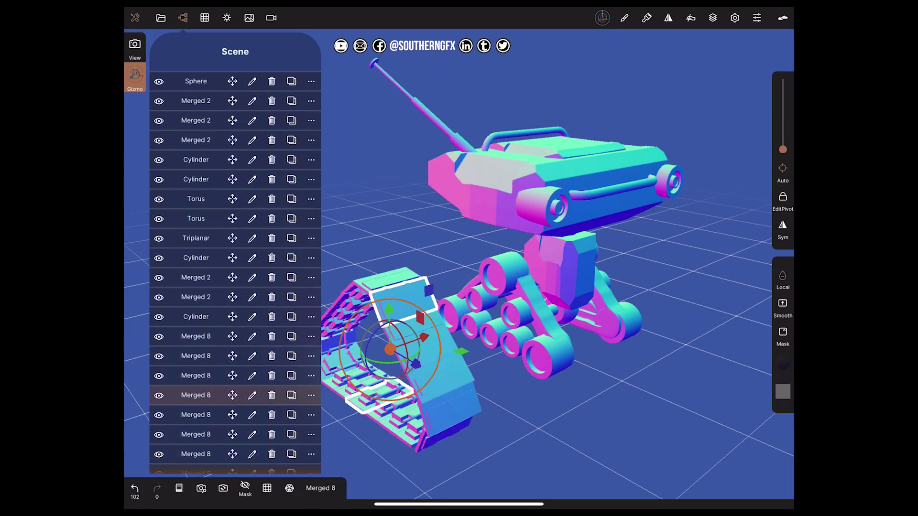
scroll(235, 239, "down", 5)
left_click(196, 399)
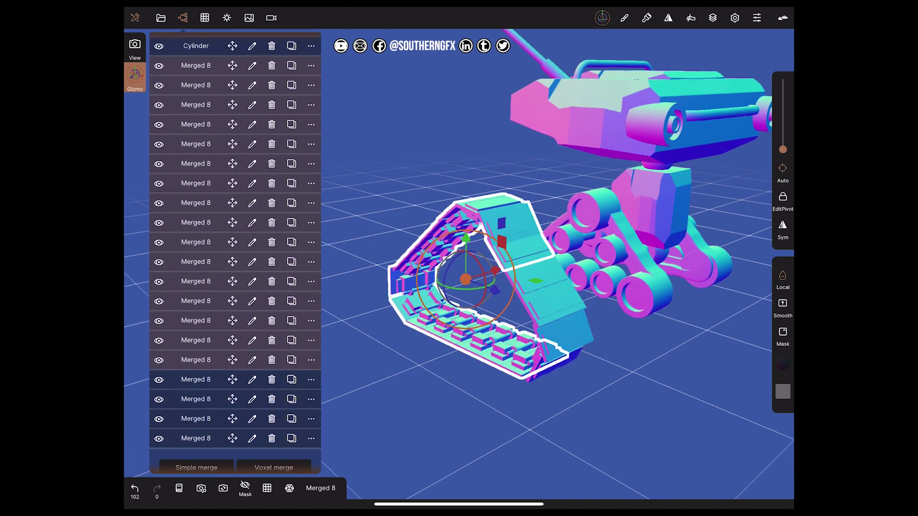
left_click_drag(622, 406, 550, 401)
left_click(196, 467)
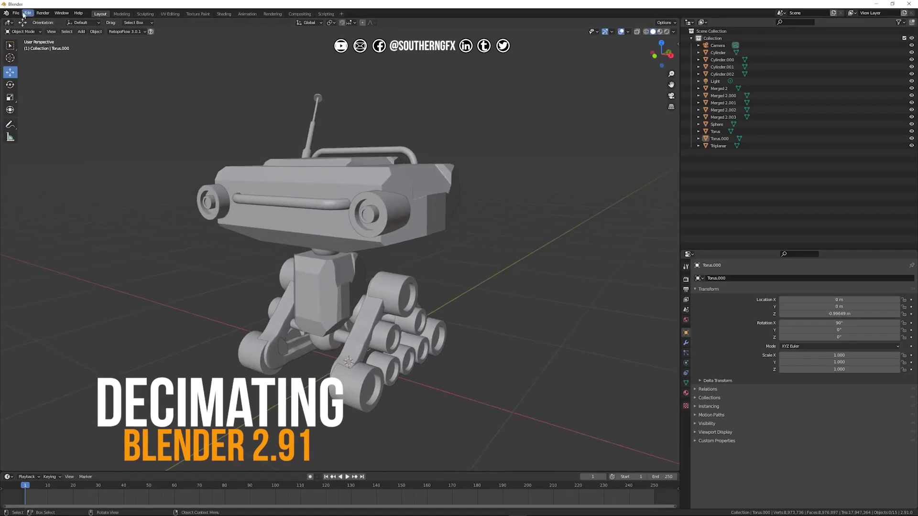
left_click(17, 13)
mouse_move(53, 111)
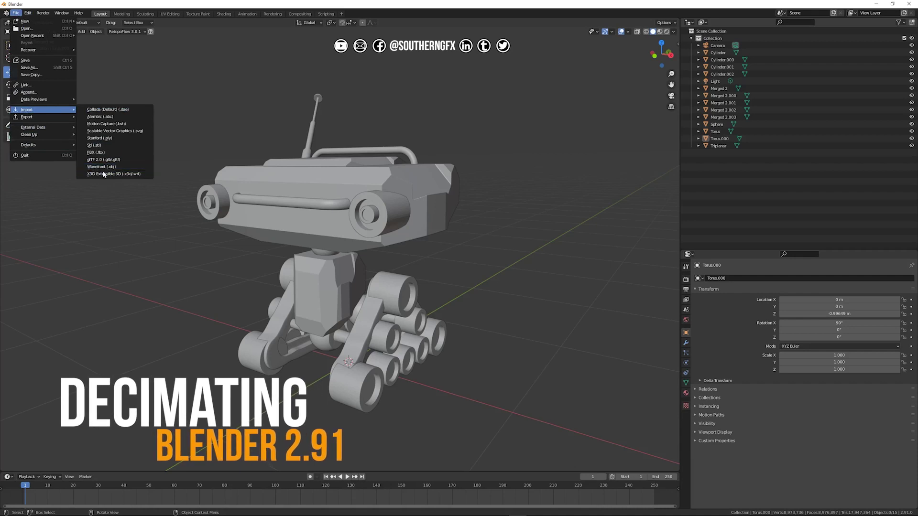
mouse_move(144, 194)
middle_mouse_down()
mouse_move(256, 176)
mouse_move(280, 187)
mouse_move(217, 179)
mouse_move(144, 186)
mouse_move(191, 199)
mouse_move(221, 191)
mouse_move(113, 188)
mouse_move(143, 196)
middle_mouse_up()
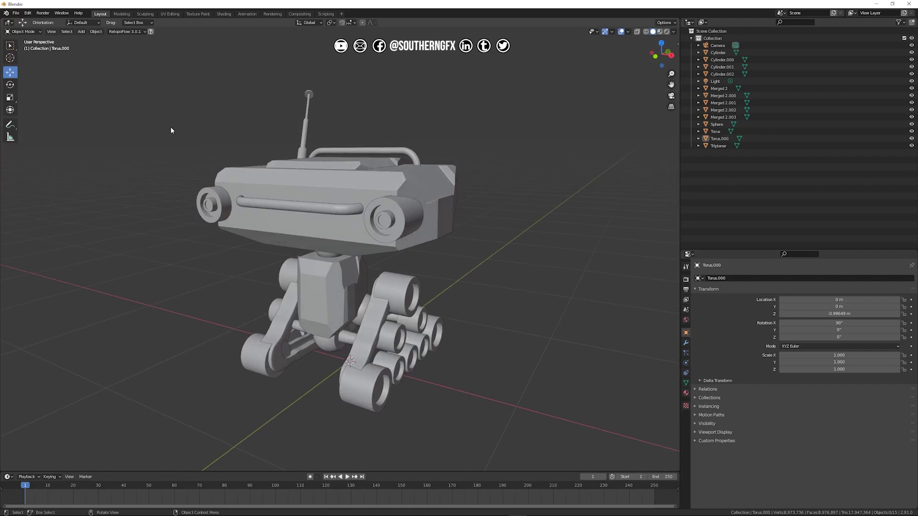
middle_click_drag(167, 127, 294, 162)
scroll(233, 126, "up", 2)
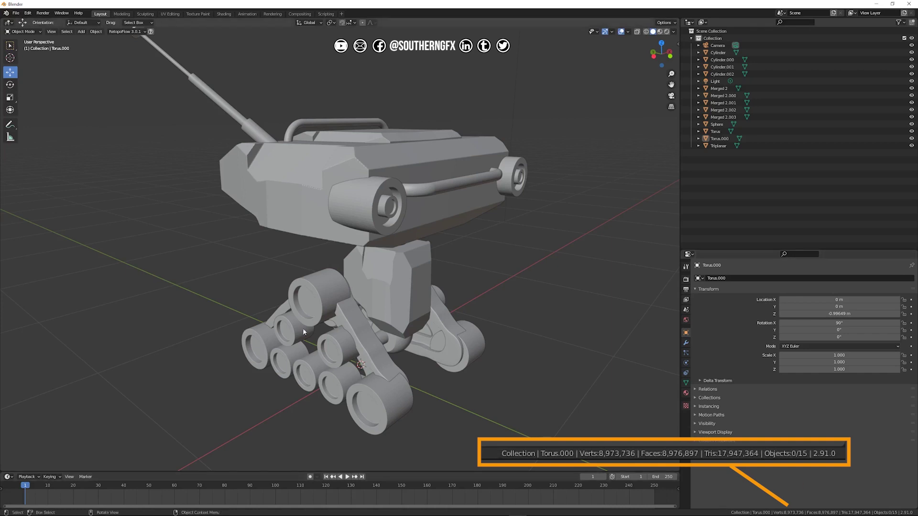
middle_click_drag(311, 292, 431, 187)
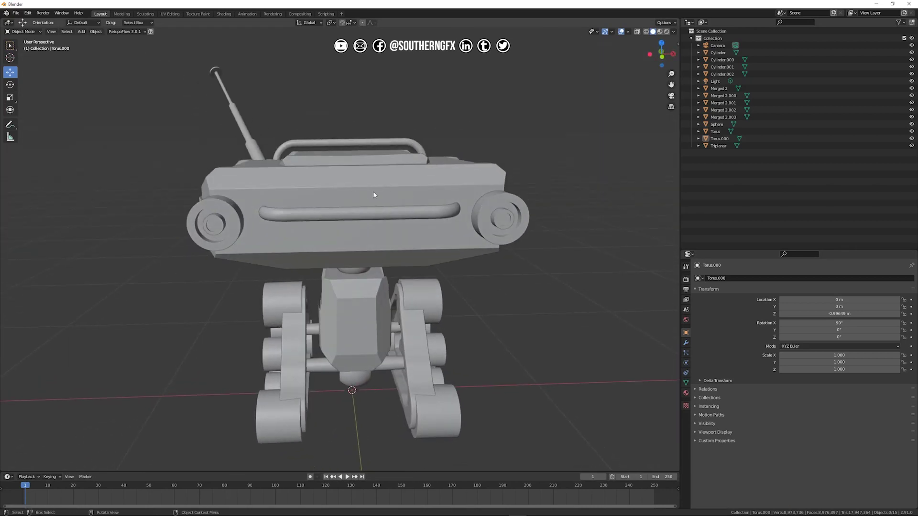
middle_click_drag(367, 201, 310, 210)
scroll(328, 198, "down", 2)
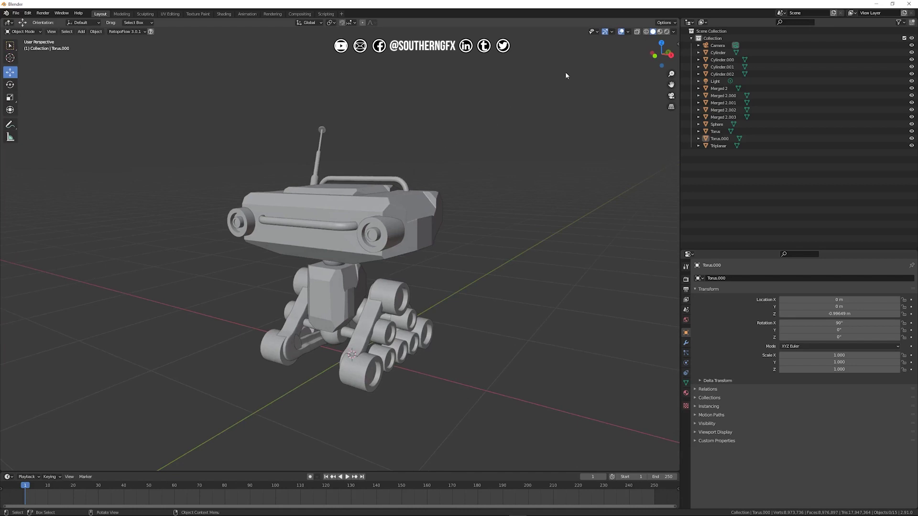
Step: Turn on viewport Statistics, showing 8,973,736 vertices and 17,947,364 triangles
left_click(629, 31)
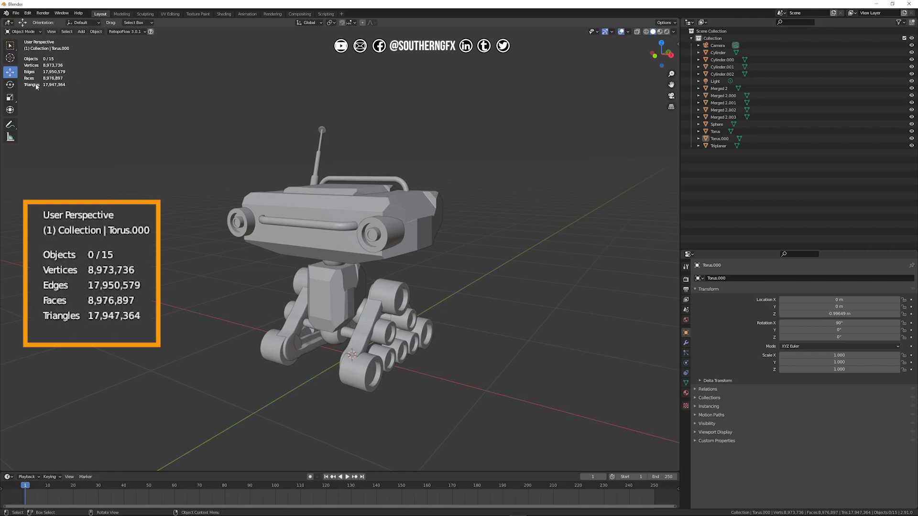
scroll(238, 204, "up", 5)
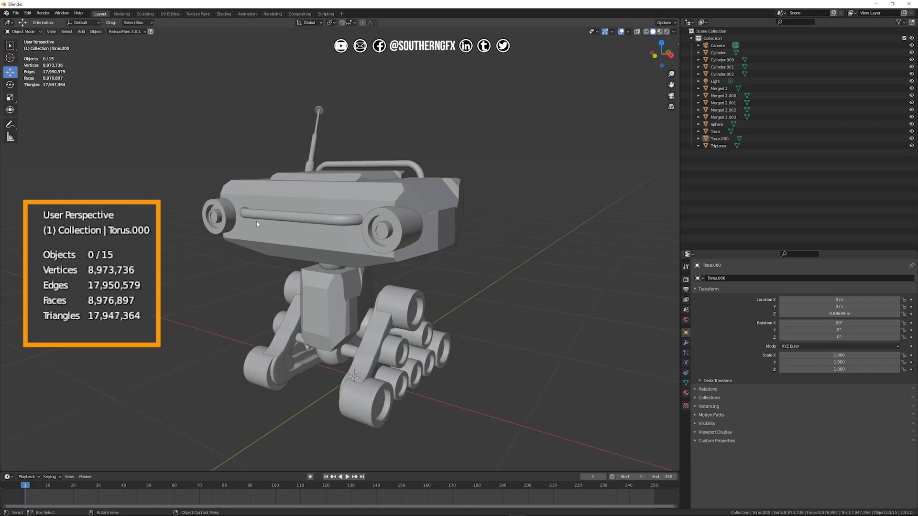
middle_click_drag(217, 172, 153, 120)
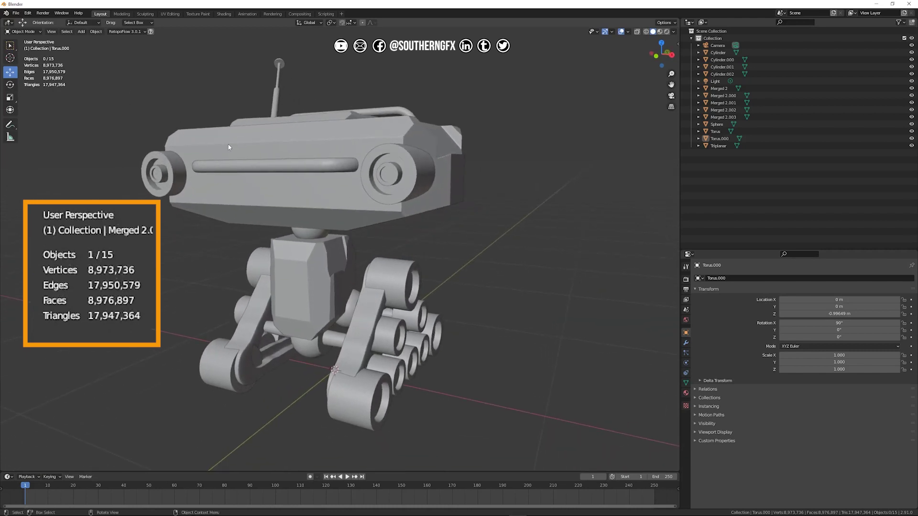
Step: Select the body, wheel set, leg assembly and track wheels in turn
left_click(320, 284)
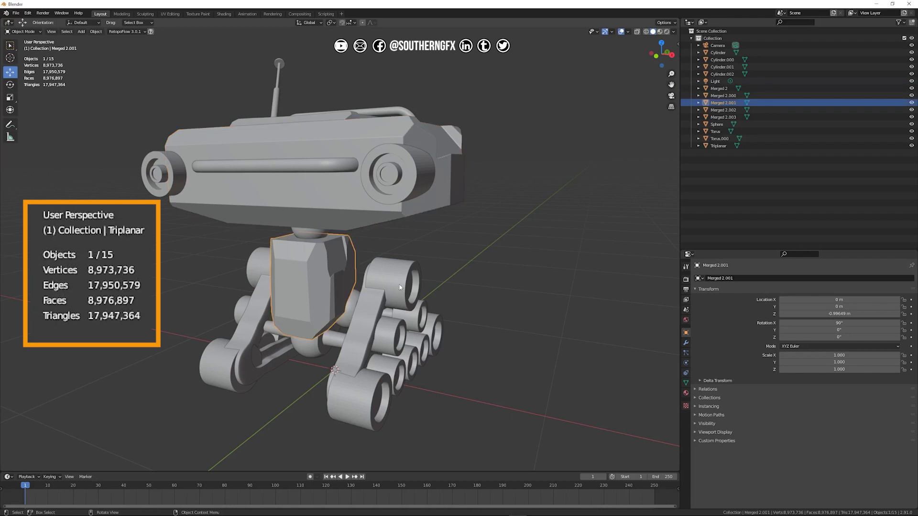
left_click(400, 287)
left_click(316, 278)
left_click(324, 274)
left_click(406, 278)
left_click(412, 283)
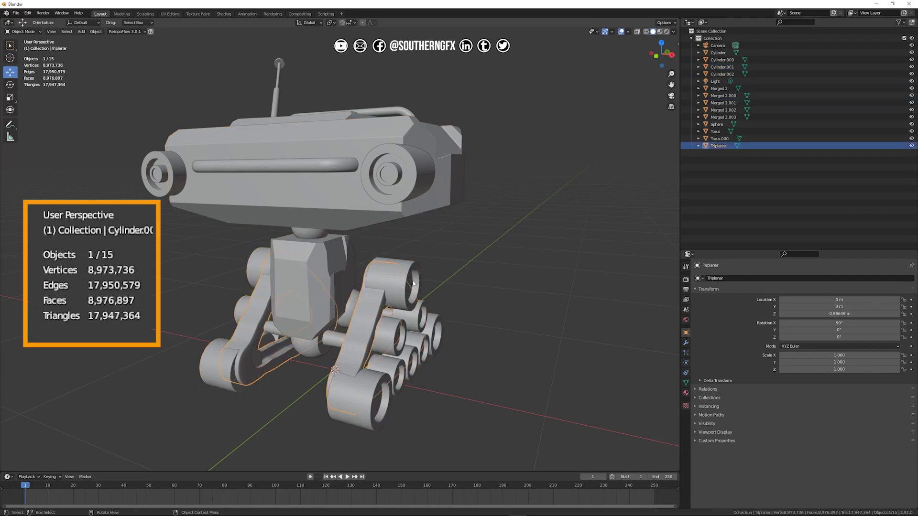
left_click(414, 274)
middle_click_drag(422, 273, 608, 158)
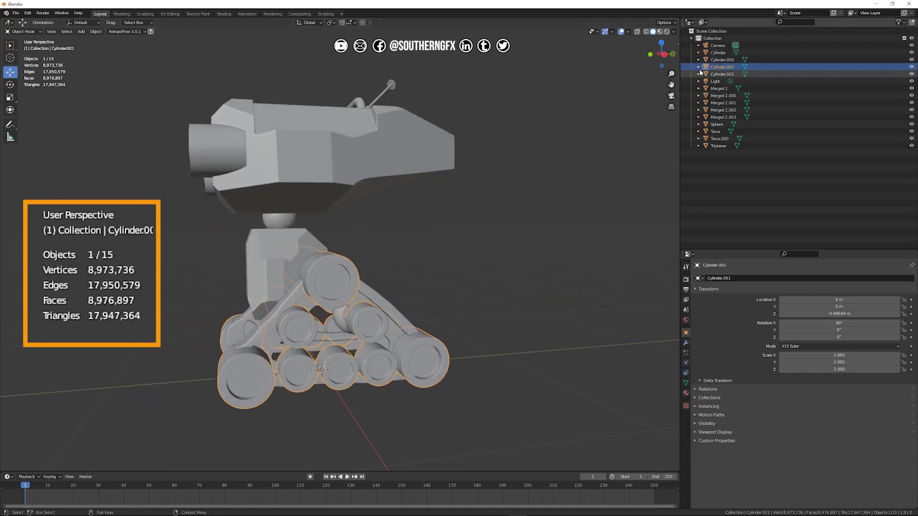
middle_click_drag(388, 312, 435, 299)
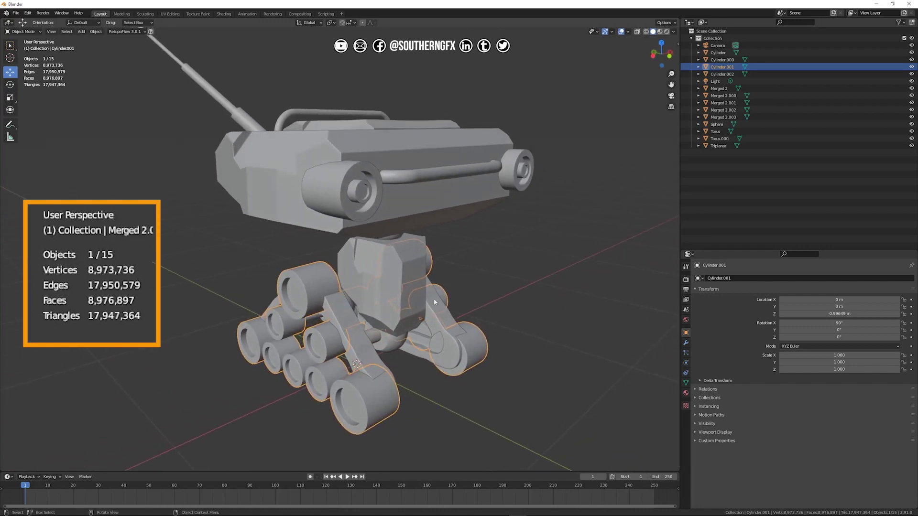
Step: Select the body, the head Merged 2 and the head's side cylinders
left_click(371, 256)
left_click(418, 200)
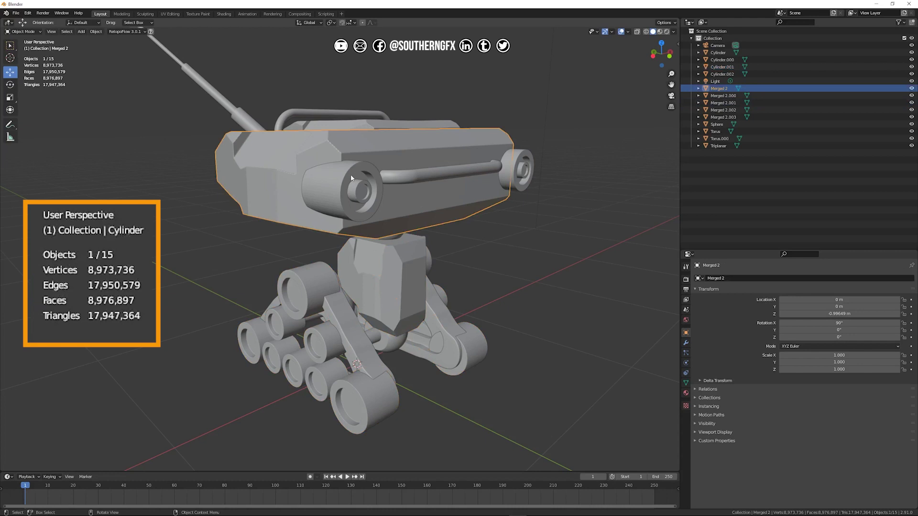
left_click(351, 178)
middle_click_drag(352, 178, 440, 215)
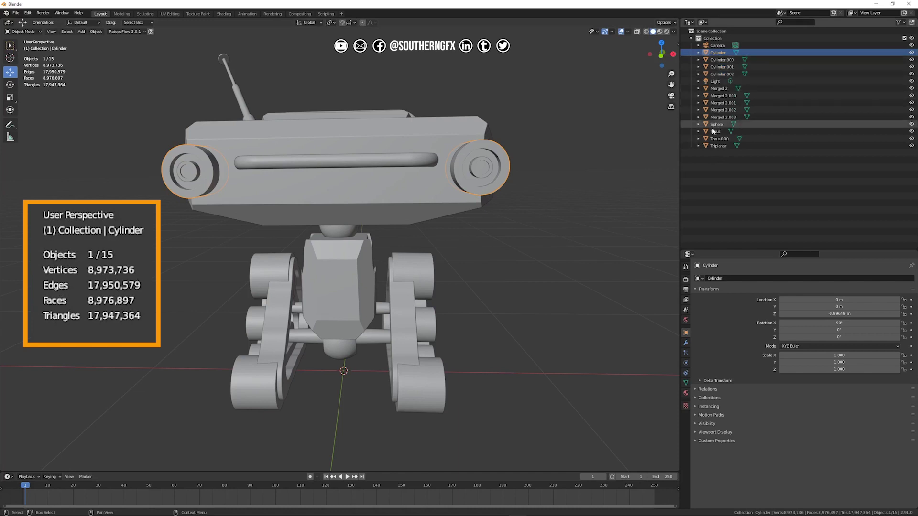
middle_click_drag(321, 164, 300, 180)
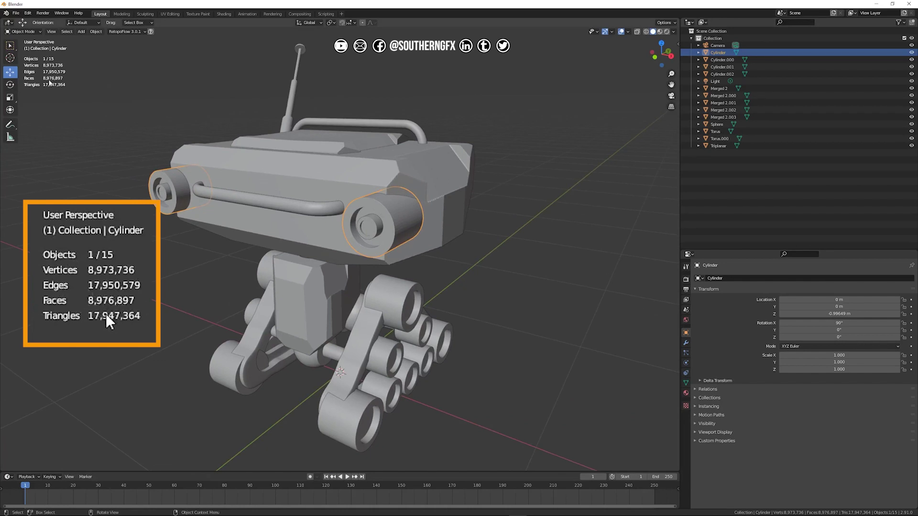
left_click(48, 73)
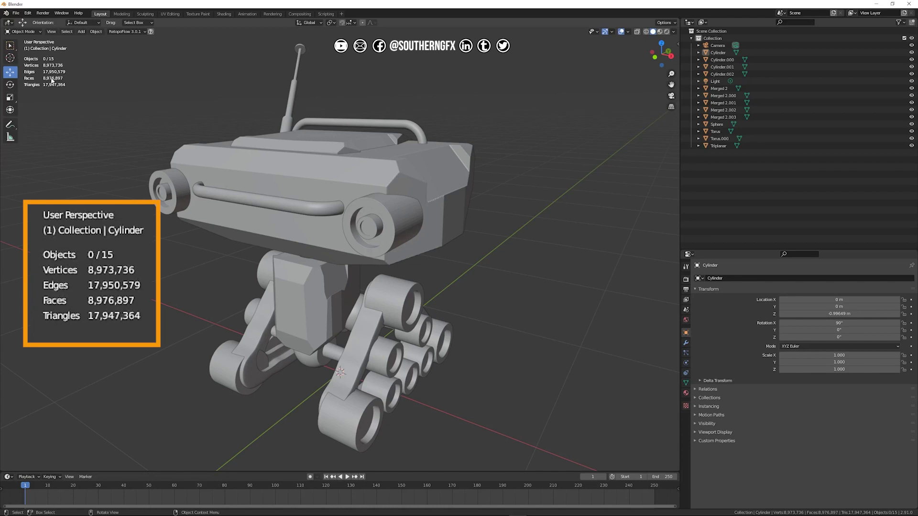
middle_click_drag(245, 195, 275, 243)
scroll(274, 243, "up", 1)
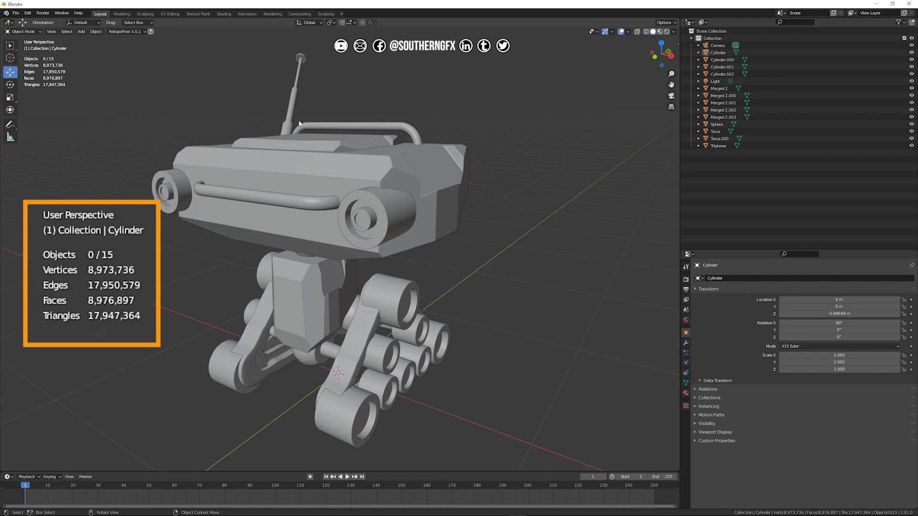
middle_click_drag(307, 162, 354, 211)
scroll(325, 165, "down", 3)
scroll(273, 183, "up", 3)
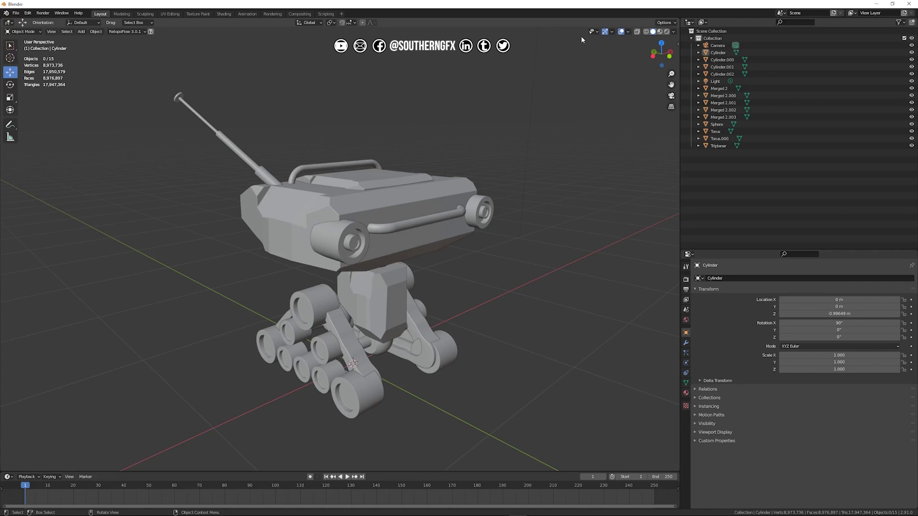
Step: Set solid shading Color to Random, giving each robot part its own tint, and face the front
left_click(674, 32)
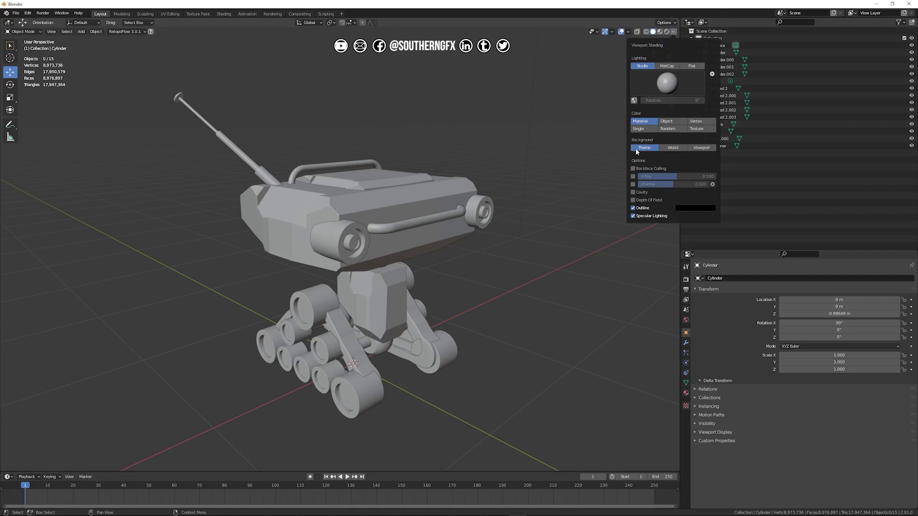
left_click(667, 122)
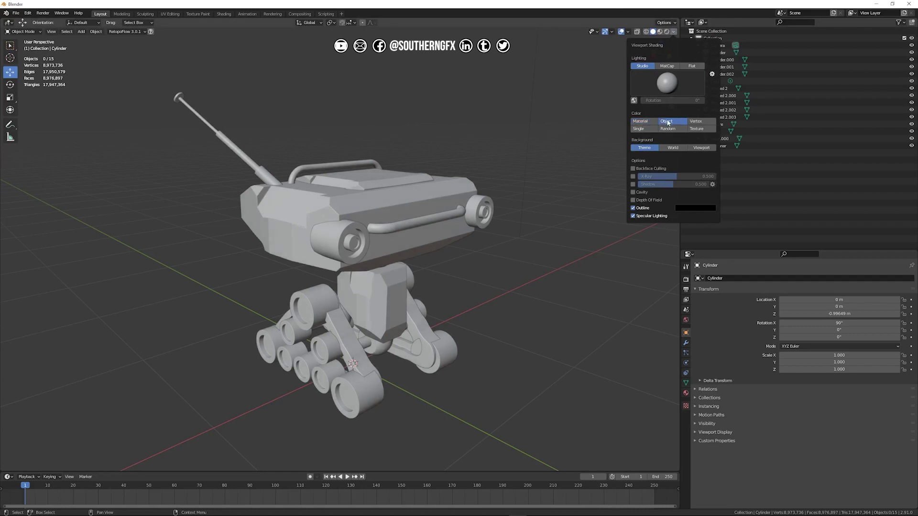
left_click(696, 121)
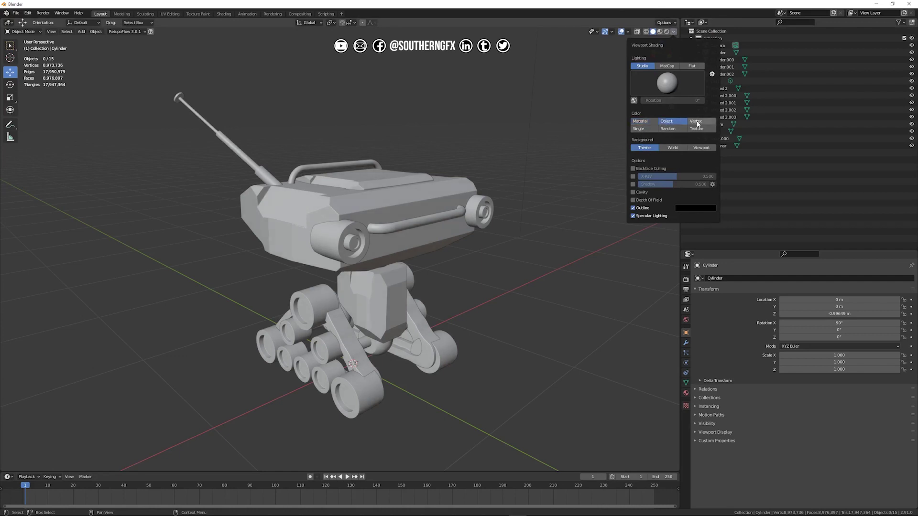
left_click(638, 129)
left_click(668, 129)
scroll(337, 280, "up", 2)
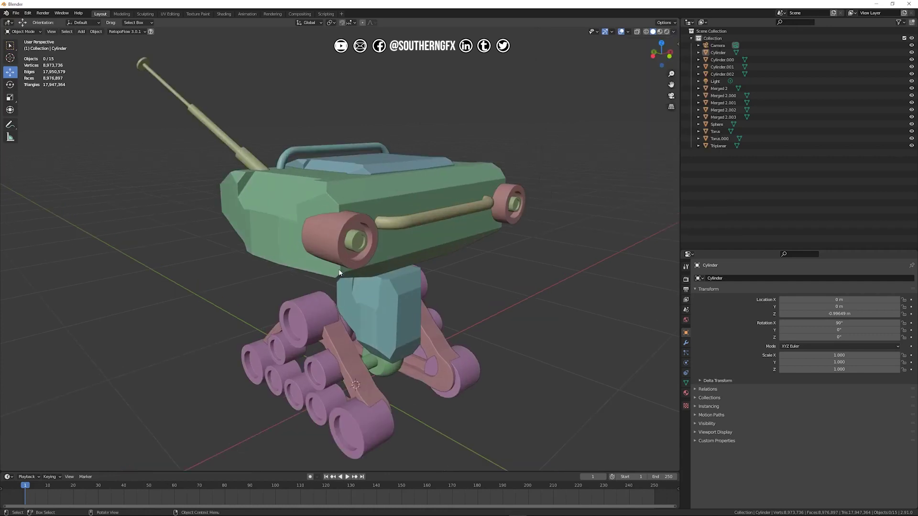
left_click(674, 32)
mouse_move(462, 275)
middle_mouse_down()
mouse_move(438, 268)
mouse_move(348, 277)
mouse_move(316, 266)
mouse_move(438, 279)
mouse_move(463, 305)
mouse_move(332, 271)
mouse_move(318, 246)
mouse_move(405, 284)
mouse_move(441, 283)
mouse_move(433, 276)
middle_mouse_up()
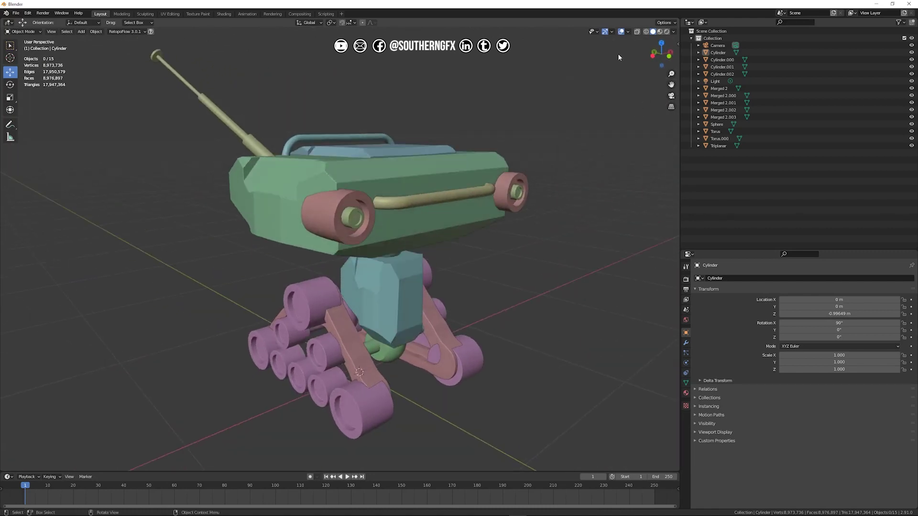
Step: Enable the Wireframe overlay across the whole robot
left_click(629, 32)
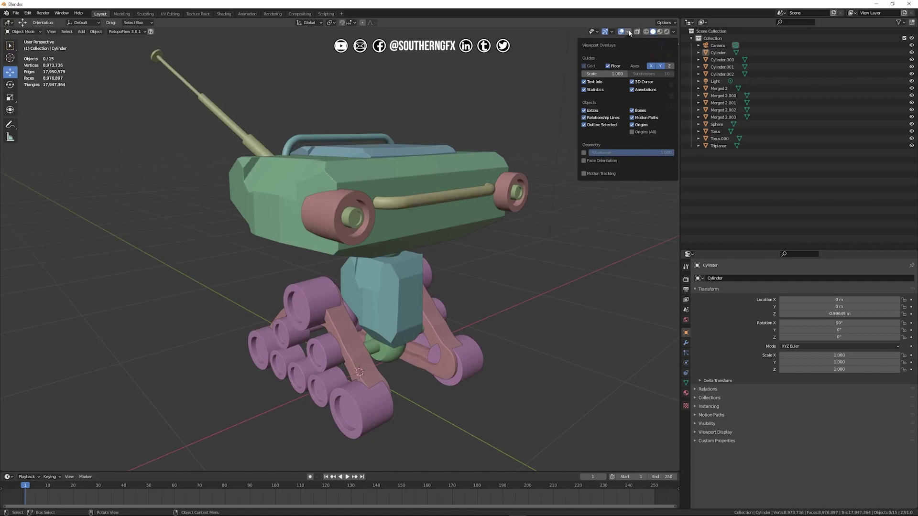
left_click(629, 32)
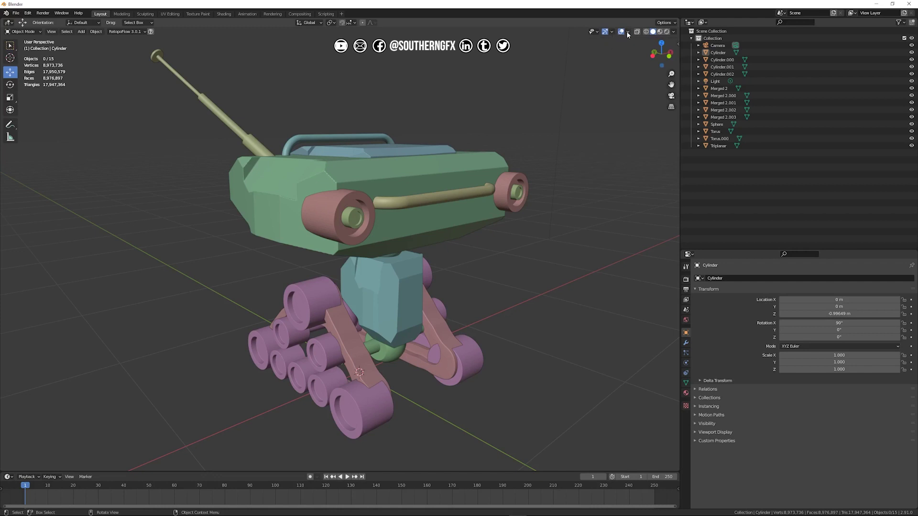
left_click(629, 32)
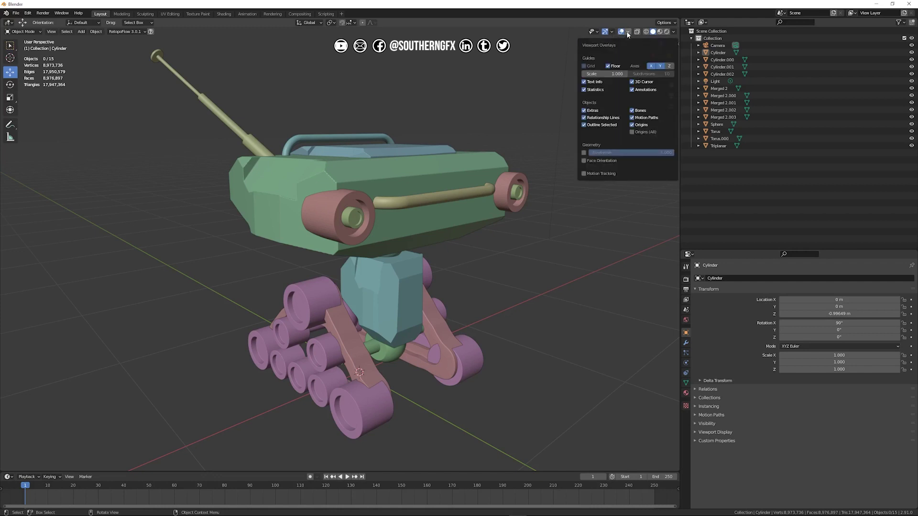
left_click(584, 153)
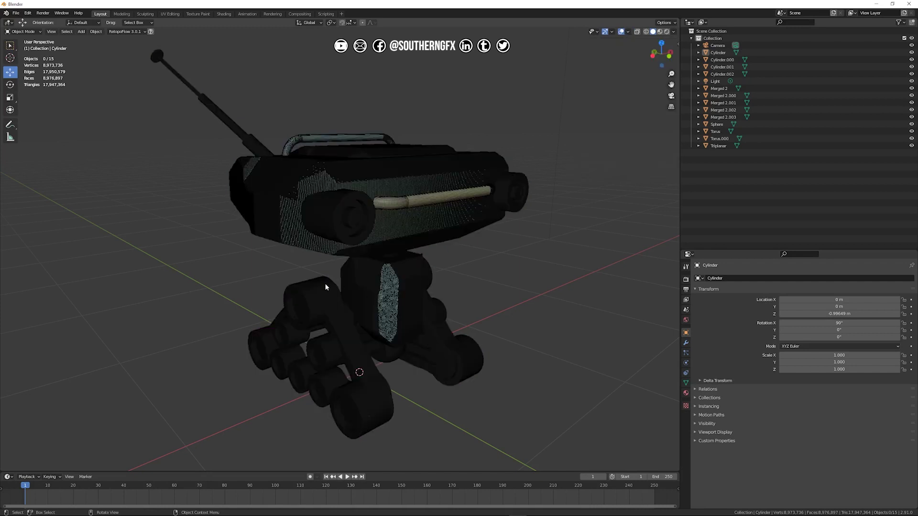
Step: Orbit and zoom around the robot to inspect its extremely dense mesh
middle_click_drag(325, 287, 338, 416)
scroll(411, 218, "up", 10)
middle_click_drag(248, 418, 519, 158)
scroll(290, 261, "down", 5)
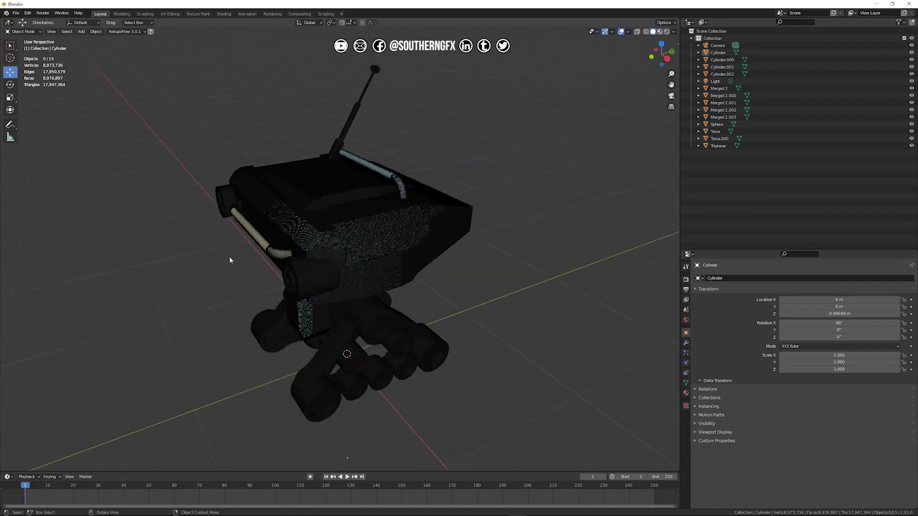
middle_click_drag(225, 262, 313, 254)
scroll(313, 252, "up", 3)
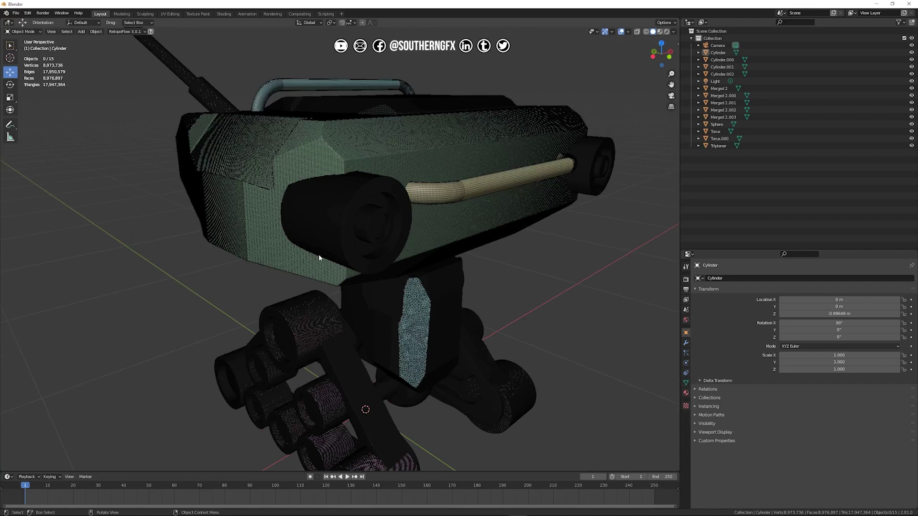
scroll(319, 229, "down", 2)
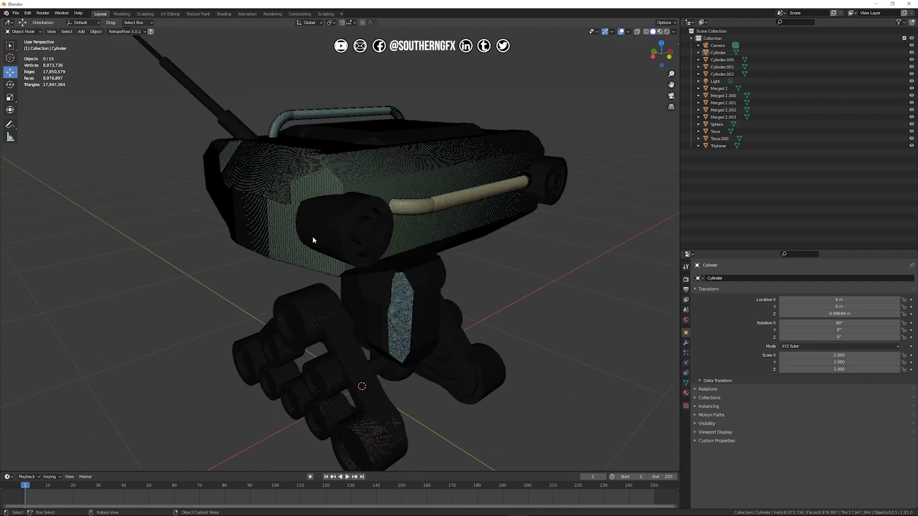
mouse_move(301, 231)
middle_mouse_down()
mouse_move(305, 220)
mouse_move(287, 215)
mouse_move(243, 219)
mouse_move(323, 220)
mouse_move(308, 217)
mouse_move(306, 230)
middle_mouse_up()
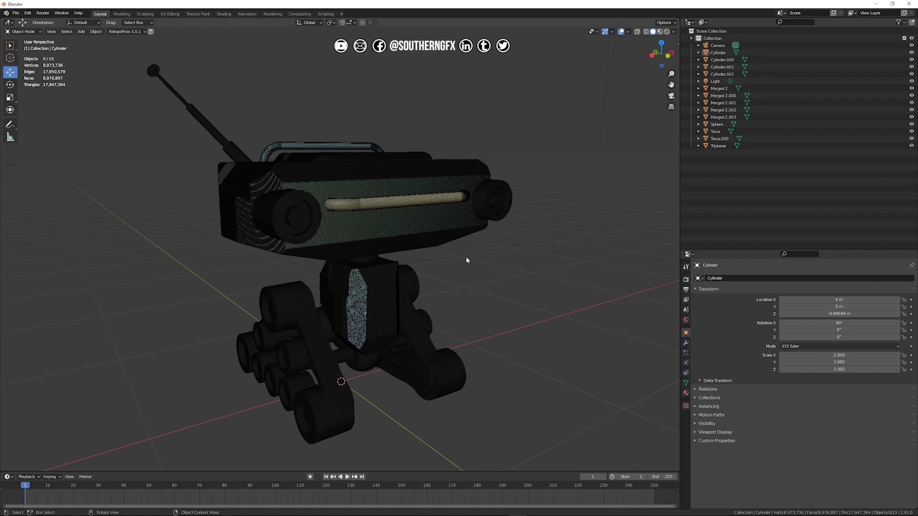
middle_click_drag(467, 260, 411, 286)
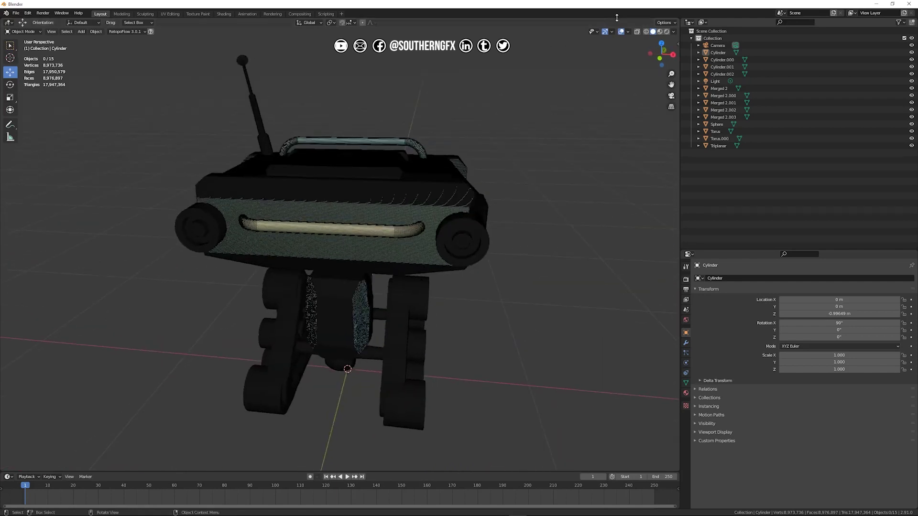
Step: Turn the Wireframe overlay back off
left_click(628, 32)
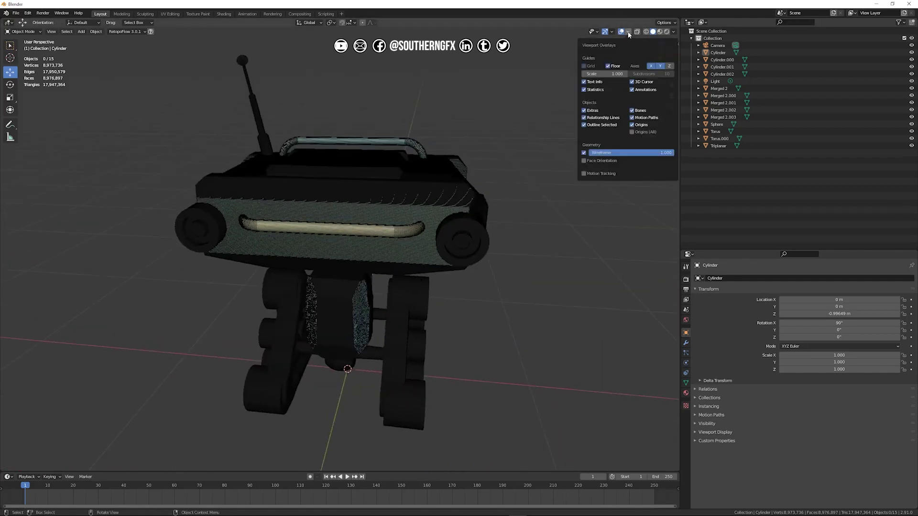
left_click(584, 153)
middle_click_drag(546, 172, 458, 141)
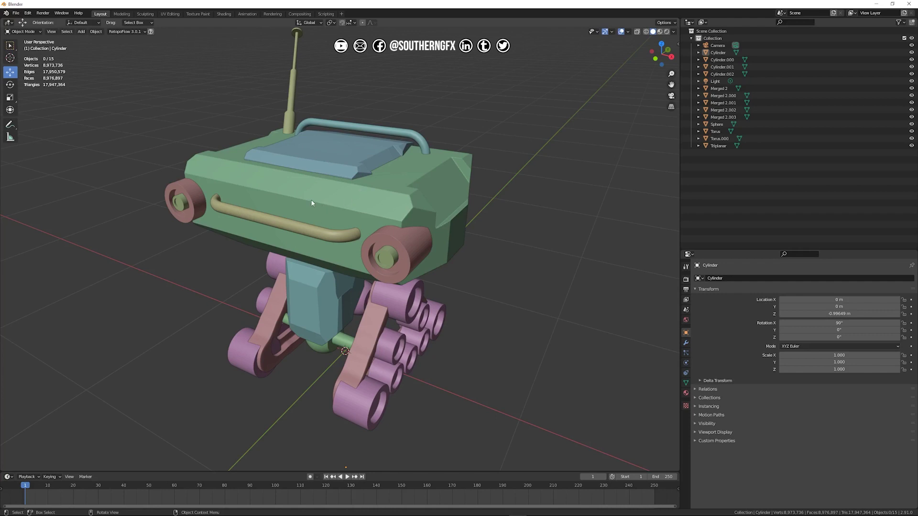
Step: Rename the green body object Merged 2 to 'head' in the Outliner
left_click(350, 209)
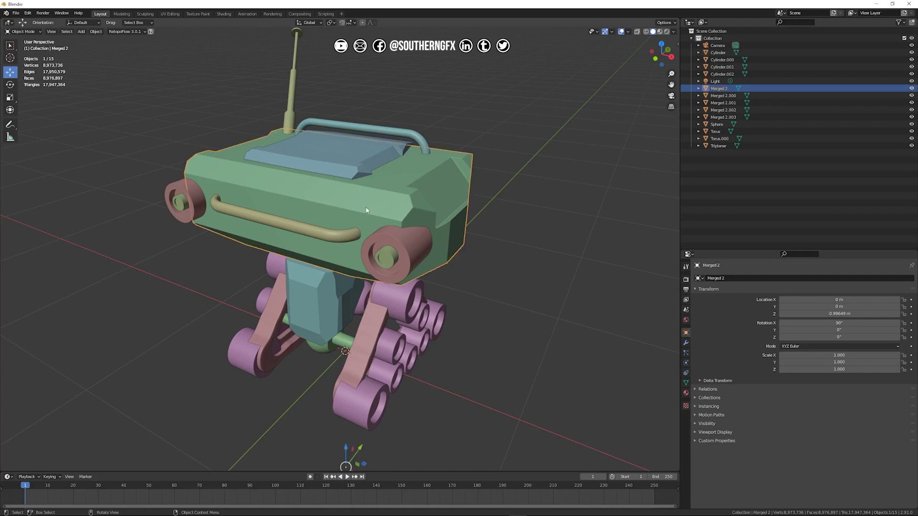
double_click(718, 89)
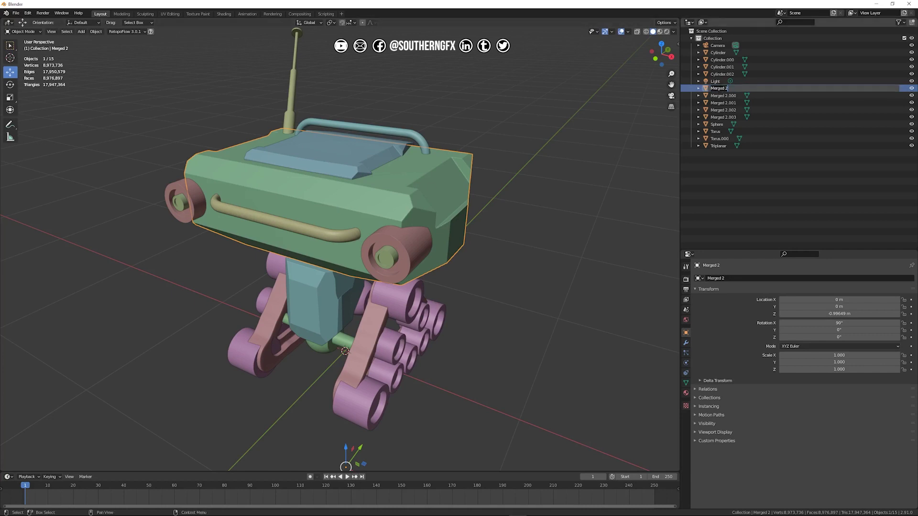
type("head")
key("Return")
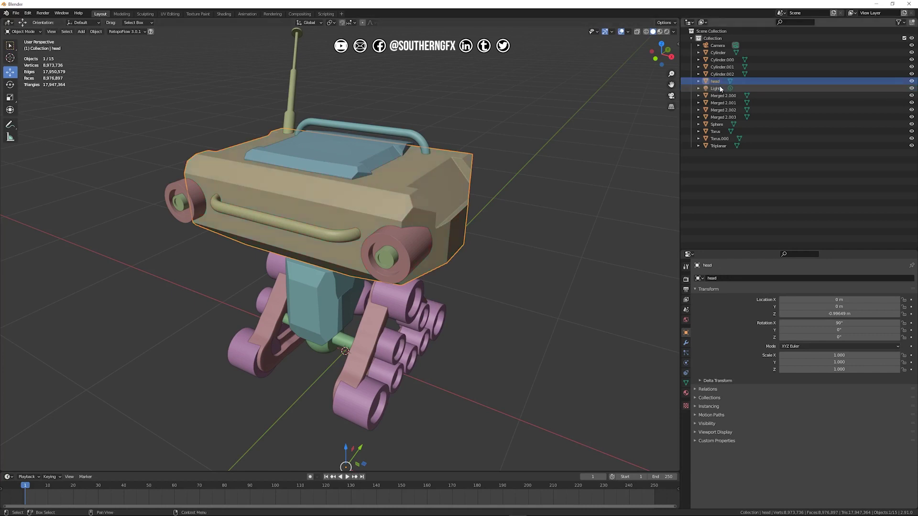
left_click(712, 67)
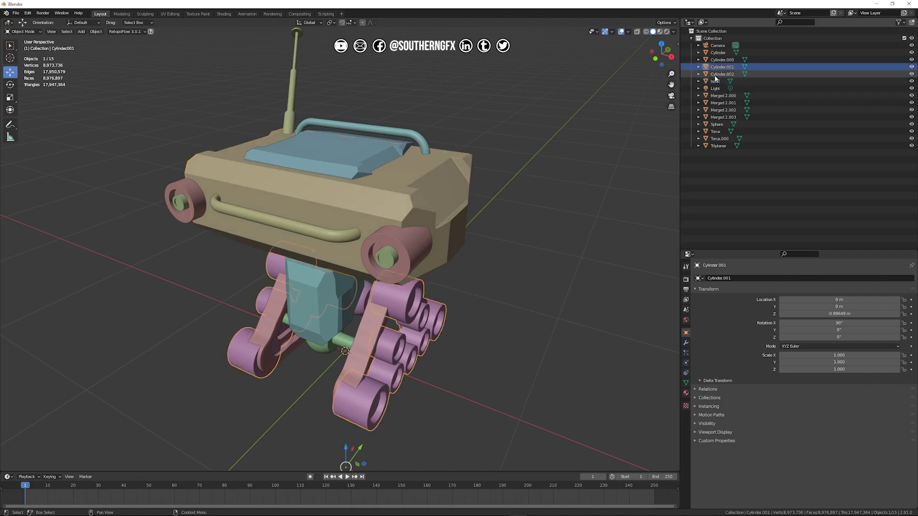
left_click(715, 82)
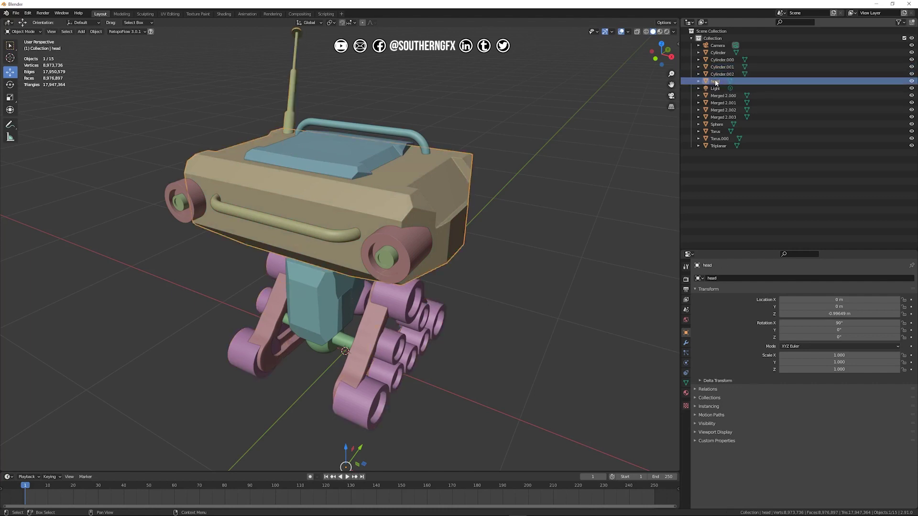
scroll(354, 215, "up", 1)
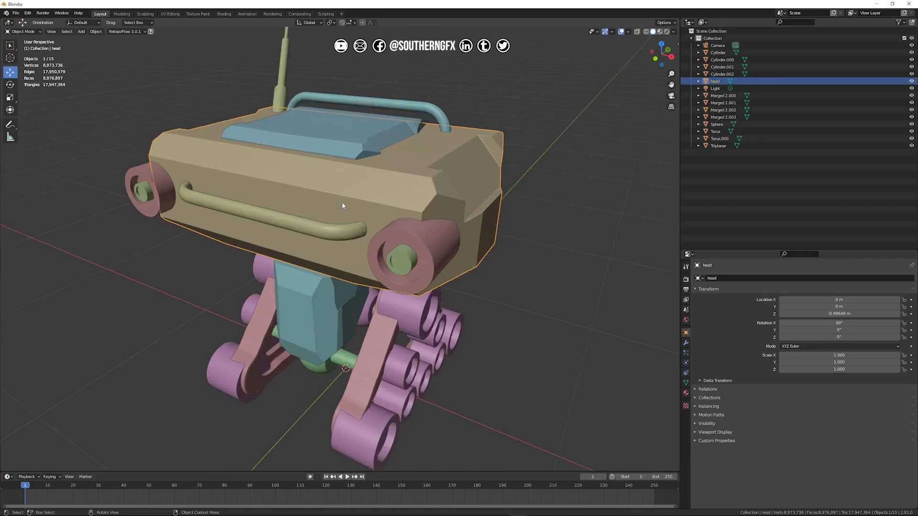
Step: Add a Decimate modifier to the head from the Modifier Properties Generate list
left_click(686, 343)
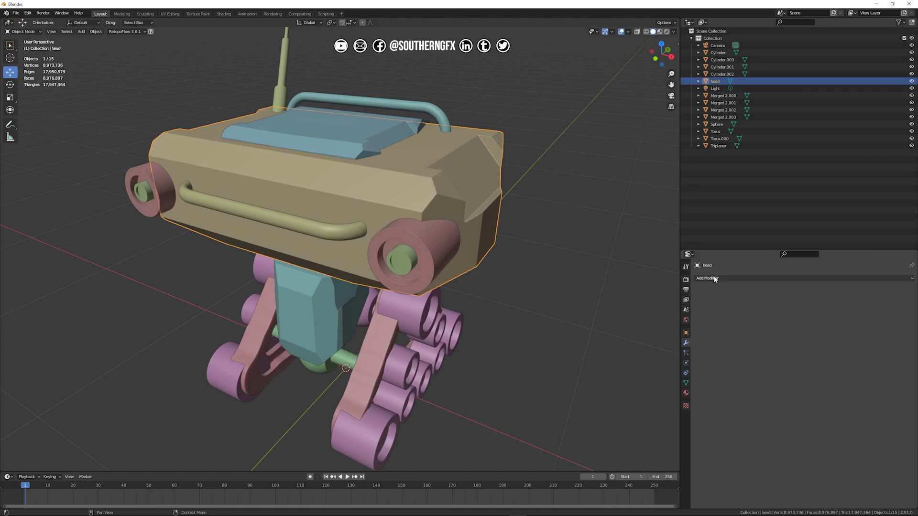
left_click(728, 278)
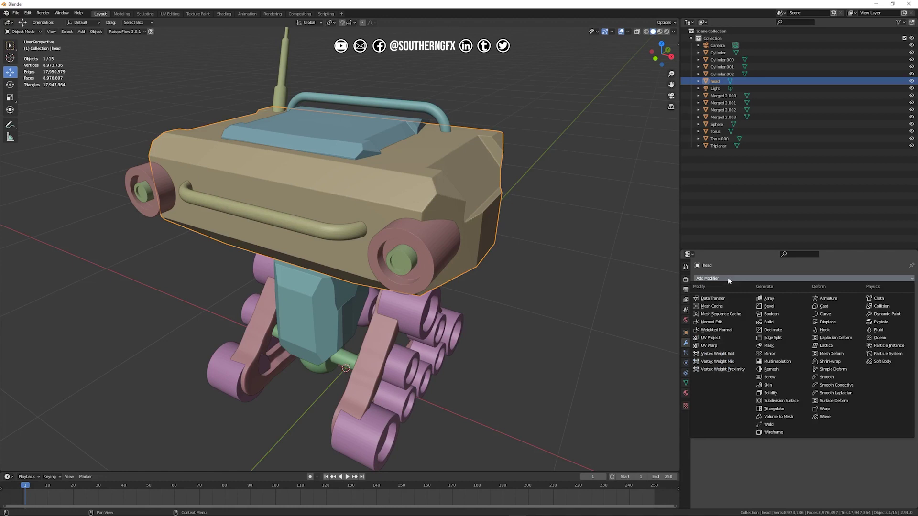
left_click(776, 331)
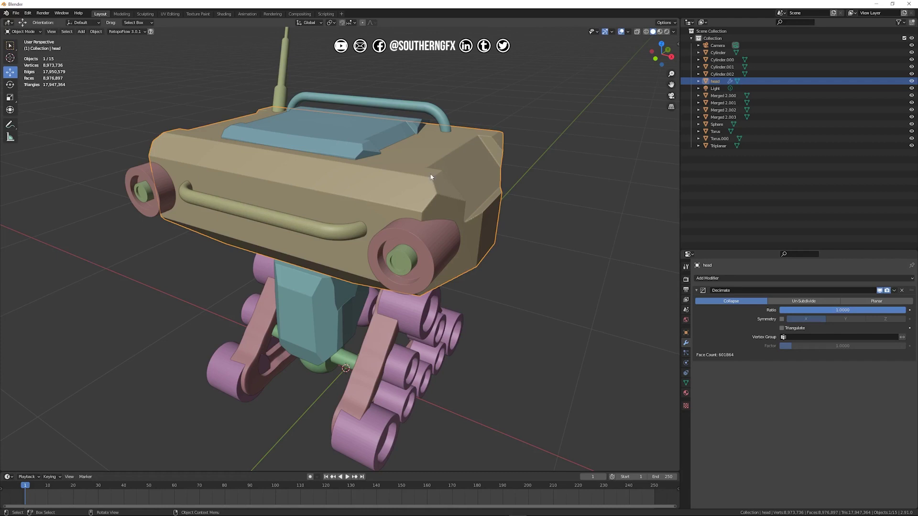
Step: Set the head's Decimate ratio to 0.05, reducing it to about 60,102 faces
left_click(809, 311)
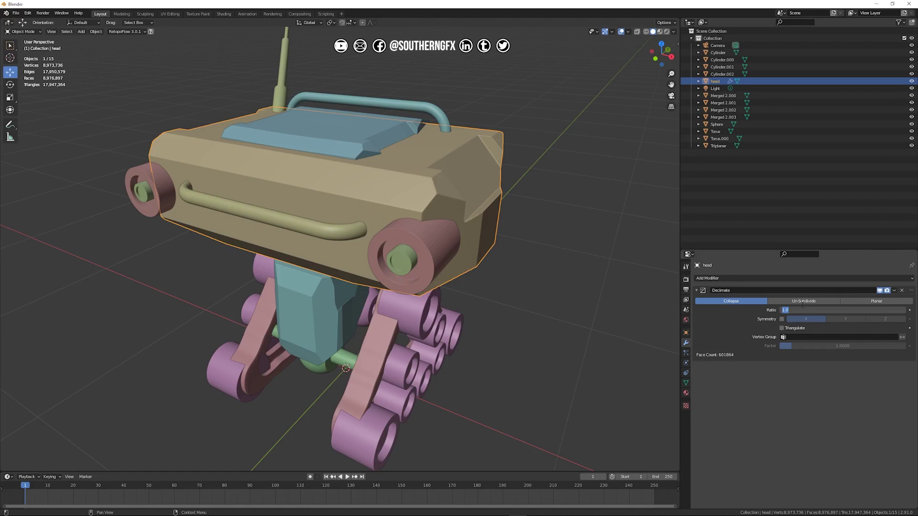
type("0.0")
key("Return")
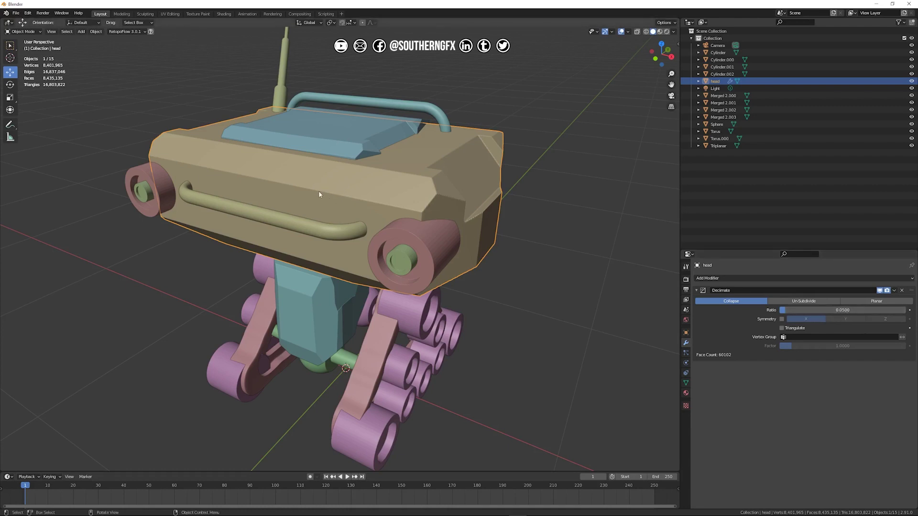
Step: Turn on the Wireframe overlay and orbit around the reduced head to inspect it
left_click(628, 32)
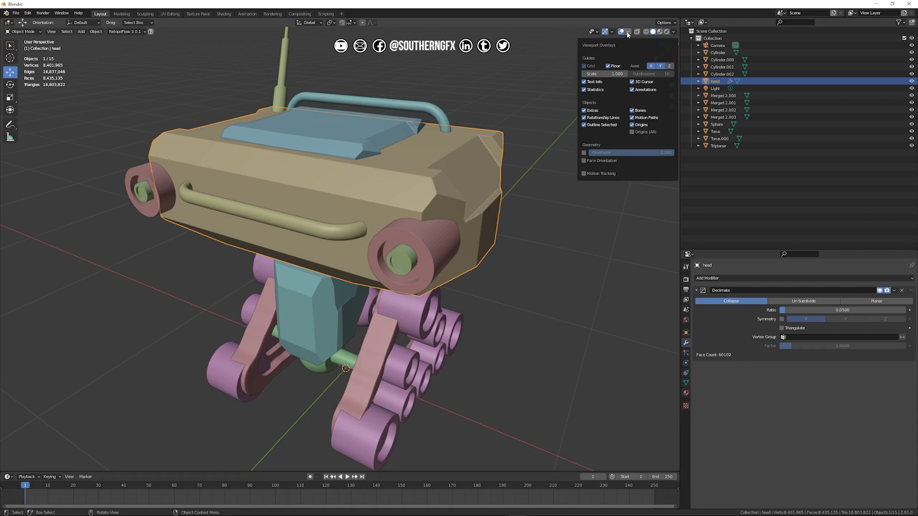
left_click(583, 153)
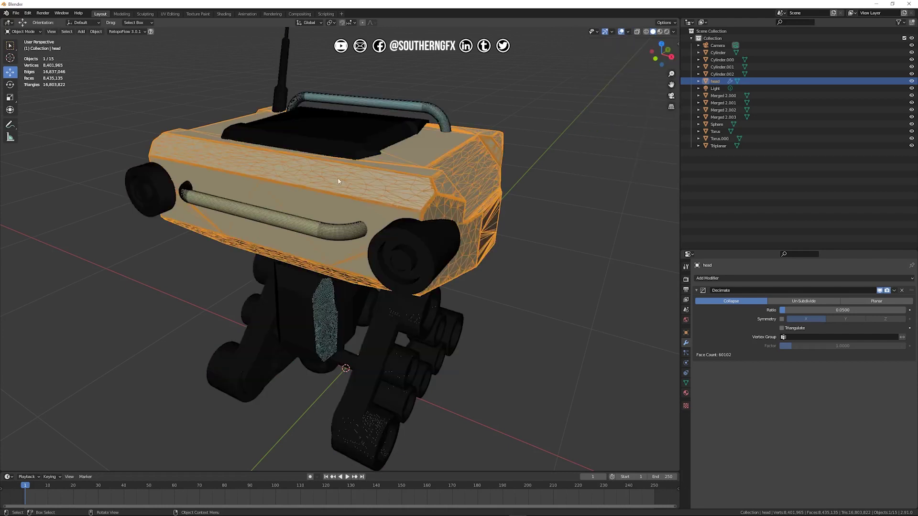
middle_click_drag(228, 166, 117, 334)
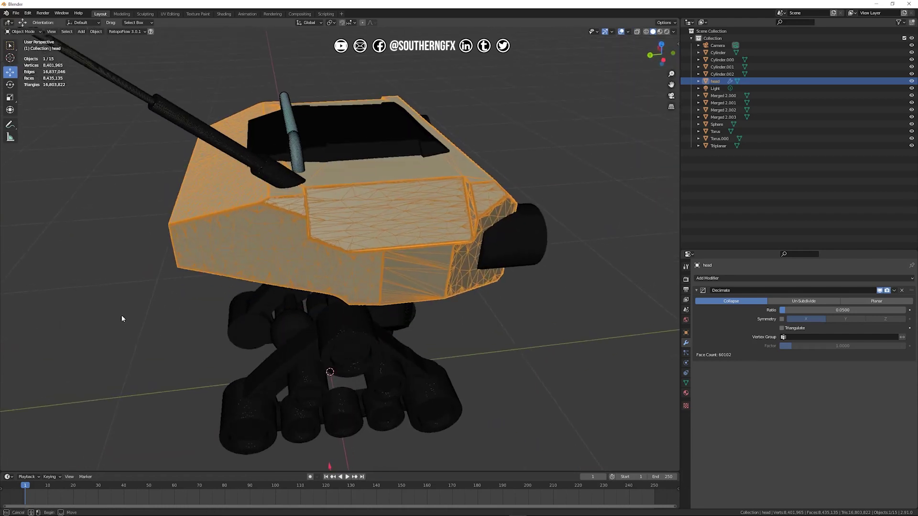
middle_click_drag(482, 168, 431, 190)
scroll(301, 231, "up", 2)
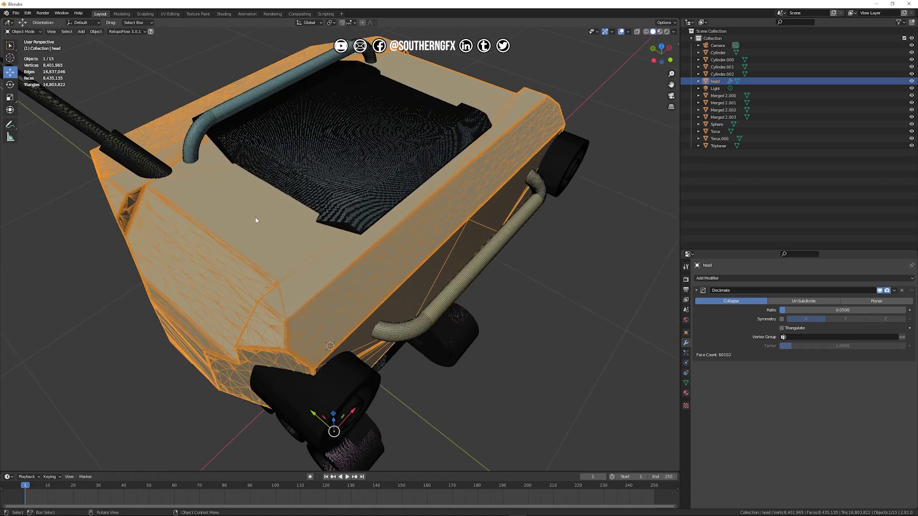
middle_click_drag(242, 209, 455, 67)
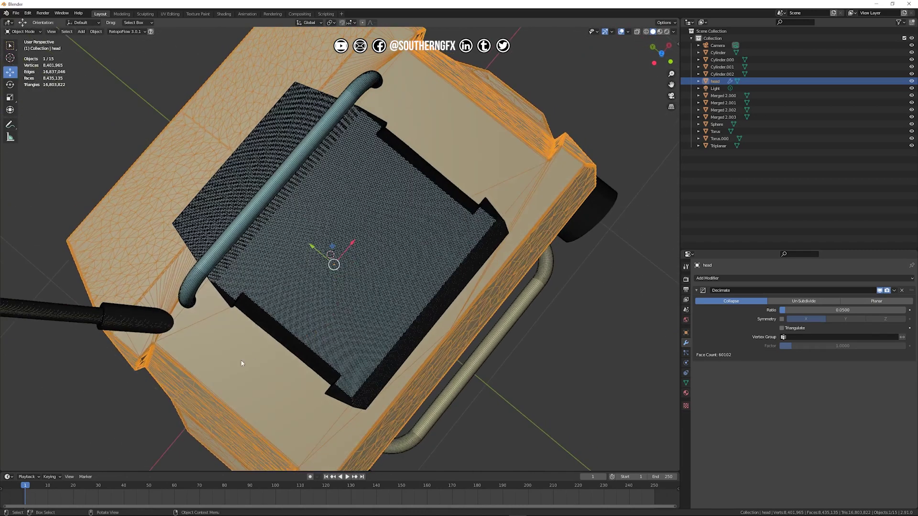
middle_click_drag(242, 360, 361, 234)
key("alt+a")
middle_click_drag(455, 214, 580, 273)
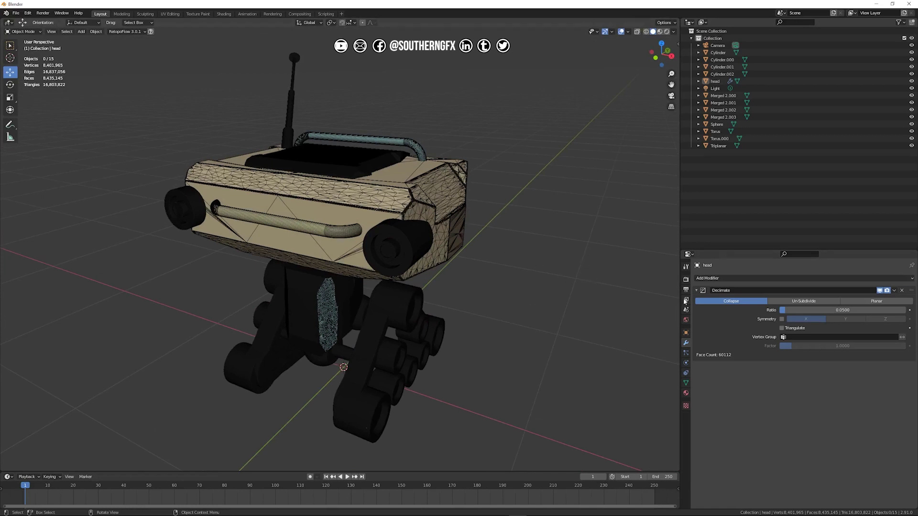
Step: Apply the head's Decimate modifier so the 0.05-ratio mesh becomes permanent
left_click(894, 290)
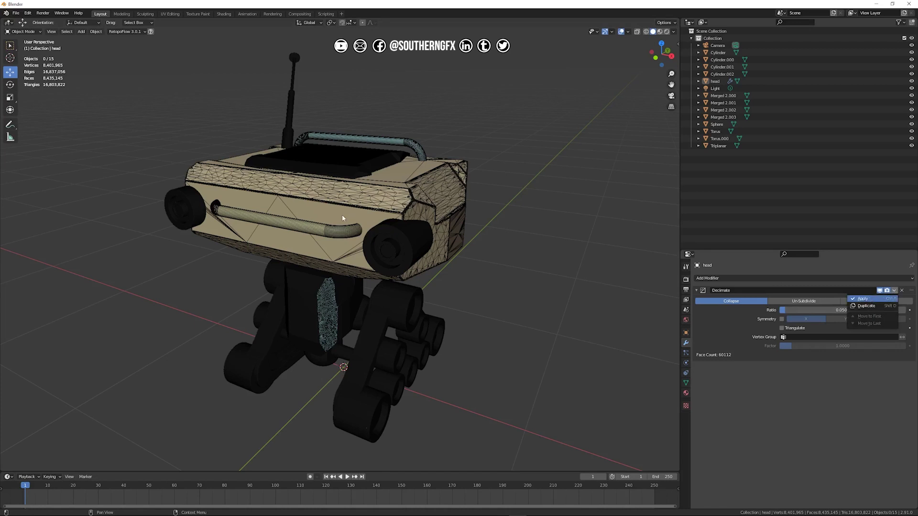
left_click(870, 300)
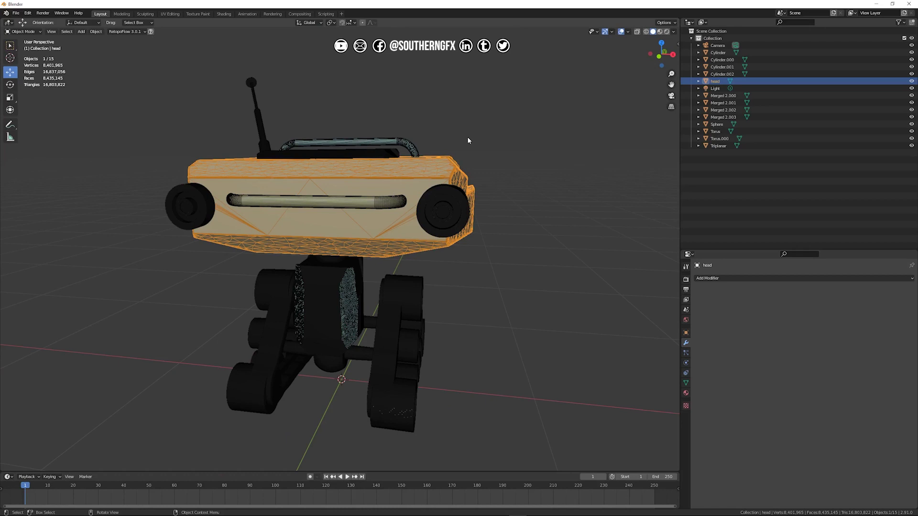
middle_click_drag(468, 140, 309, 277)
Step: Select the robot's top panel piece, Merged 2.000
left_click(295, 271)
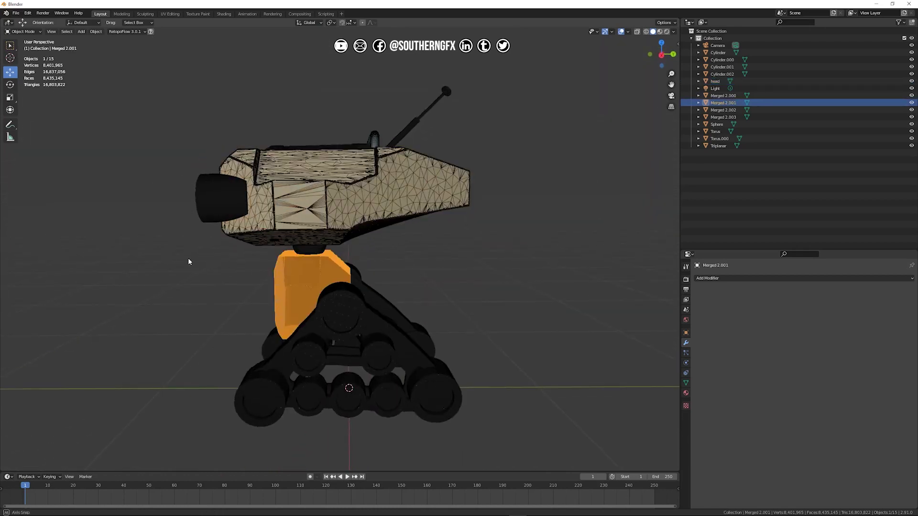
middle_click_drag(195, 260, 357, 152)
left_click(351, 164)
middle_click_drag(405, 176, 348, 187)
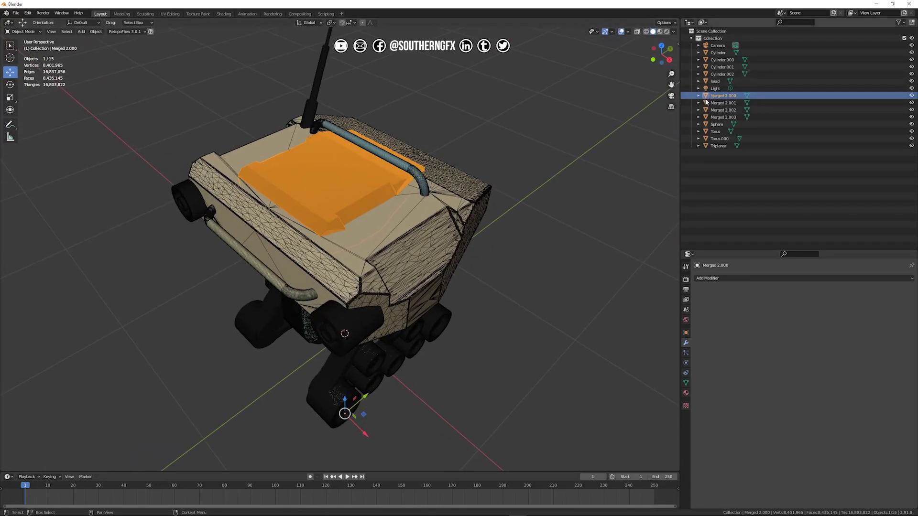
Step: Add a Decimate modifier to the top panel with ratio .05
left_click(709, 278)
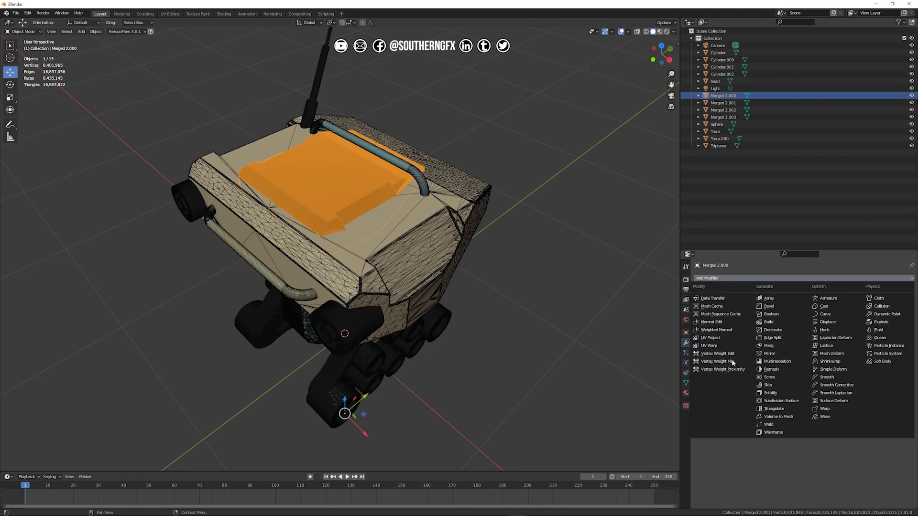
left_click(769, 330)
left_click(844, 309)
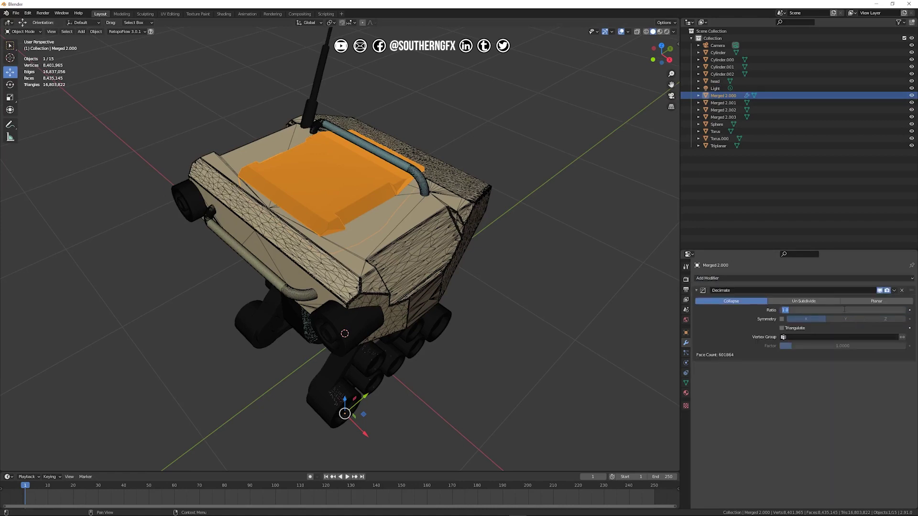
key("BackSpace")
type(".05")
Step: Confirm the 0.05 Decimate ratio, reducing the Merged 2.000 panel to 60,180 faces
left_click(241, 135)
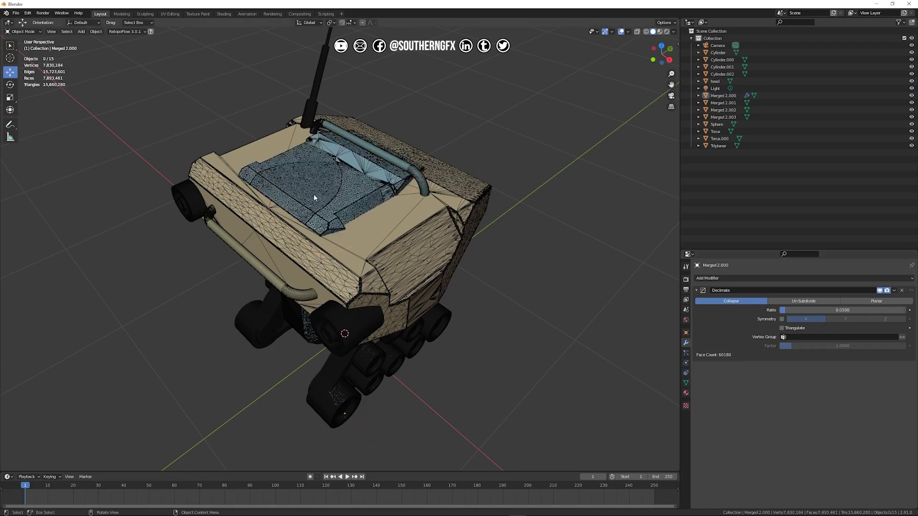
middle_click_drag(309, 196, 328, 180)
scroll(348, 162, "up", 5)
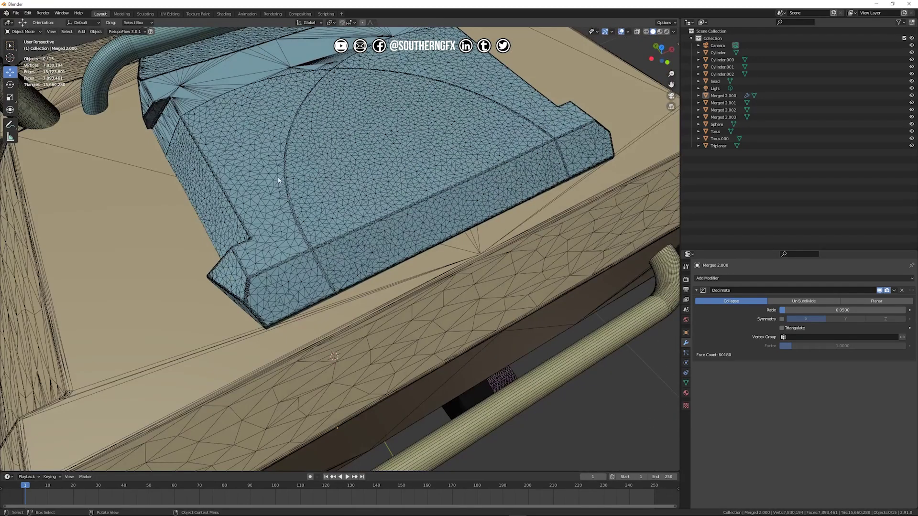
Step: Orbit and zoom around the blue panel and pipe to inspect the triangulated surface
middle_click_drag(359, 63, 193, 234)
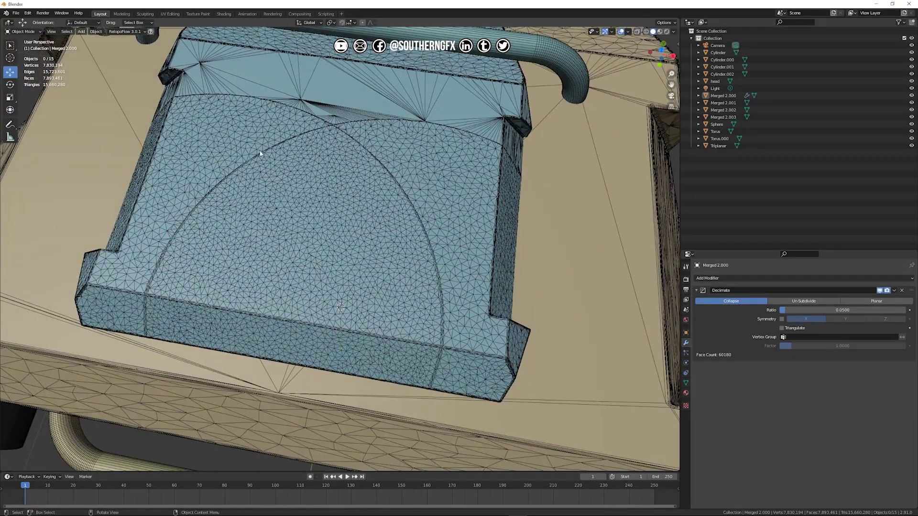
middle_click_drag(248, 157, 261, 278)
scroll(261, 278, "up", 5)
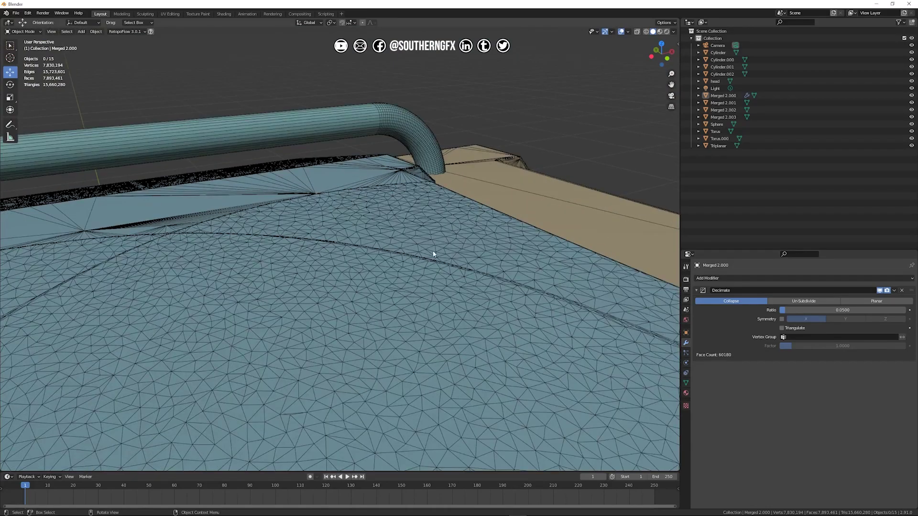
scroll(430, 255, "down", 5)
middle_click_drag(245, 264, 362, 278)
middle_click_drag(438, 279, 337, 185)
scroll(382, 221, "up", 5)
scroll(382, 221, "down", 5)
scroll(355, 232, "up", 2)
scroll(354, 232, "down", 8)
scroll(308, 236, "up", 3)
Step: Select the wheel hubs, outer wheels, body, legs, Merged 2.003, black wheels and axle sphere together
left_click(421, 253)
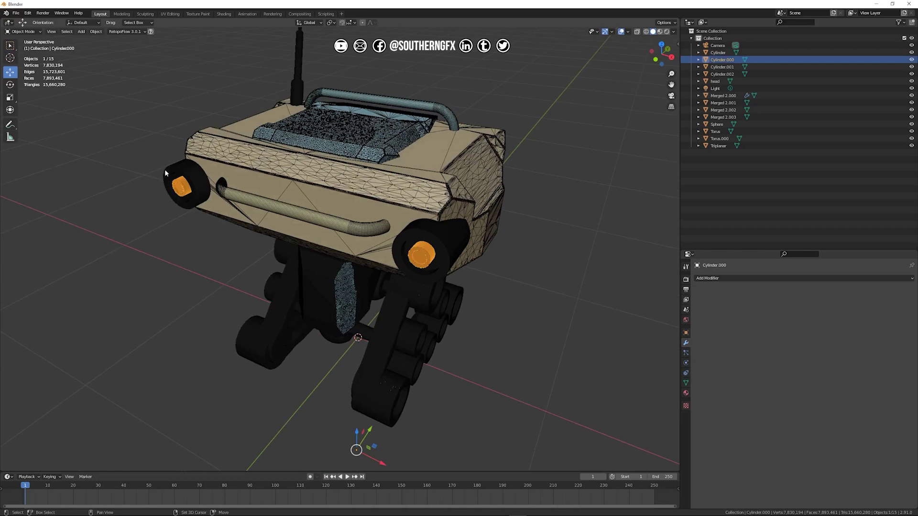
left_click(195, 186, "shift")
left_click(321, 287, "shift")
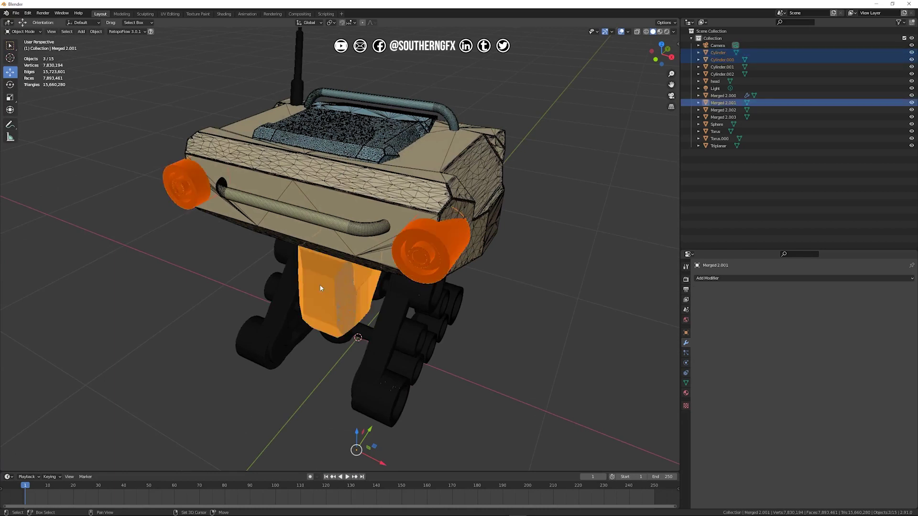
left_click(395, 303, "shift")
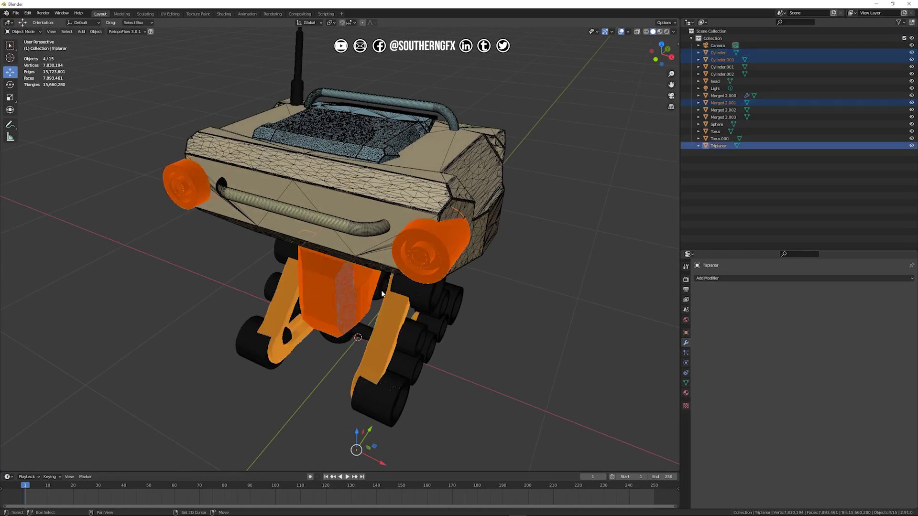
left_click(381, 291, "shift")
middle_click_drag(380, 291, 204, 312)
left_click(216, 309, "shift")
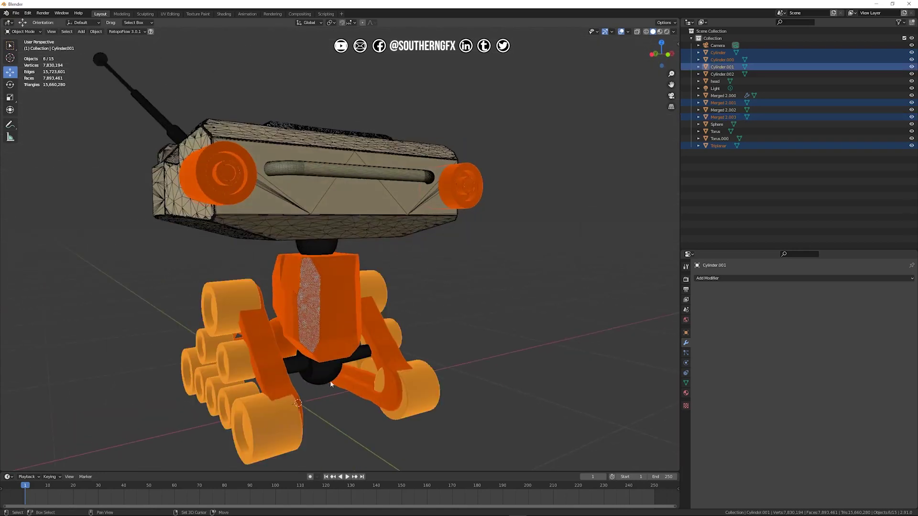
left_click(326, 375, "shift")
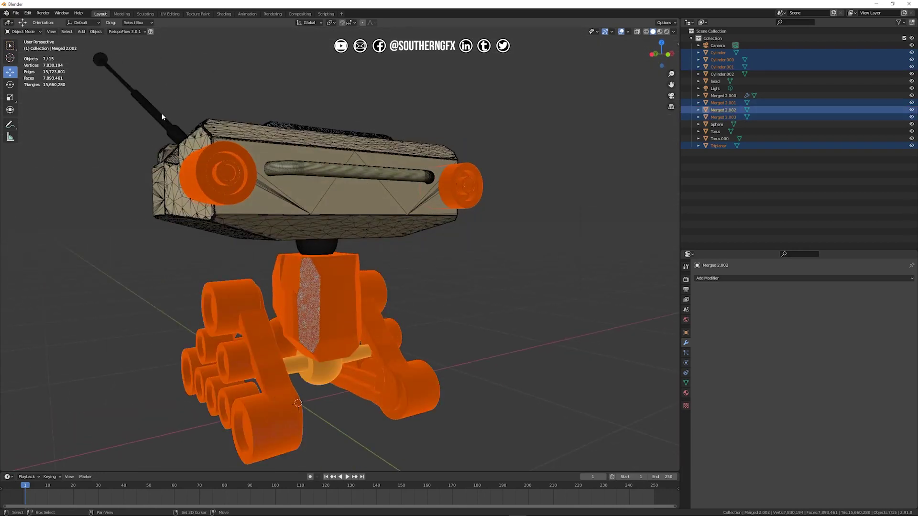
Step: Open and dismiss the File menu
left_click(18, 13)
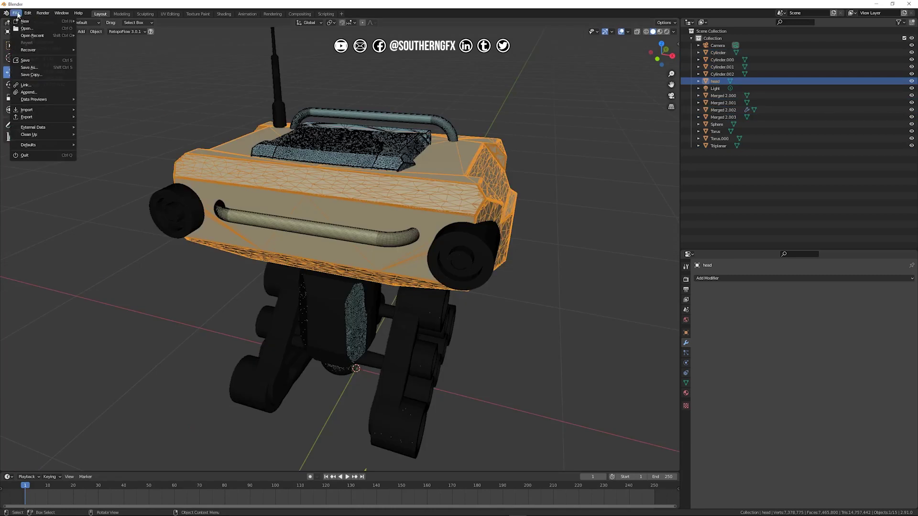
left_click(19, 17)
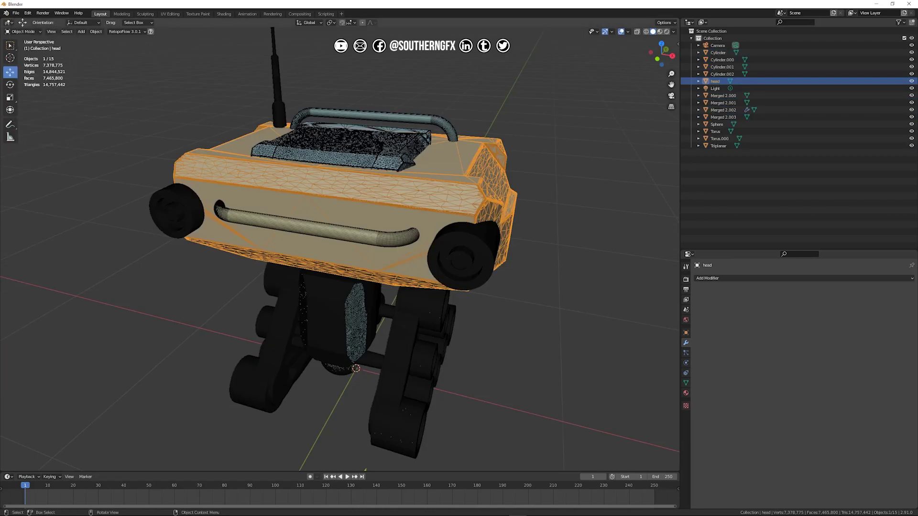
left_click(19, 16)
Step: Open the Little Red robot file and enable the Statistics overlay, showing 505,225 vertices
left_click(16, 13)
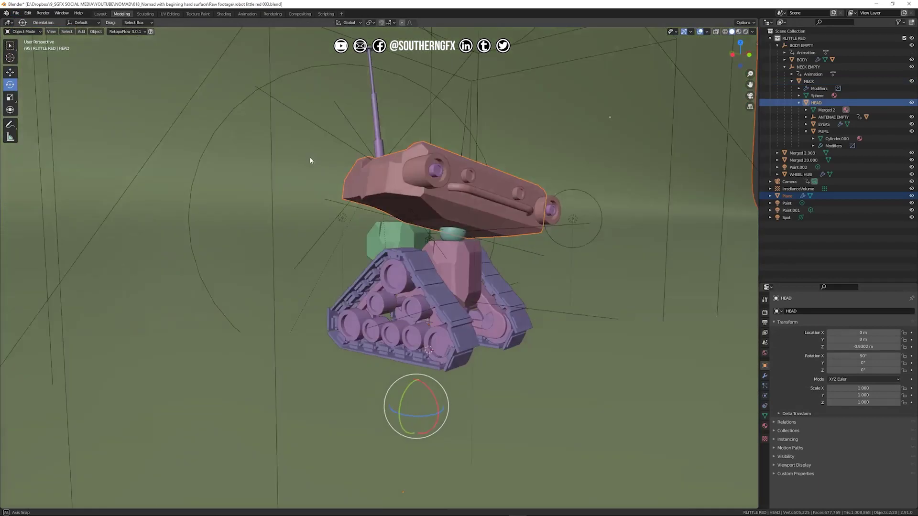
middle_click_drag(310, 161, 473, 115)
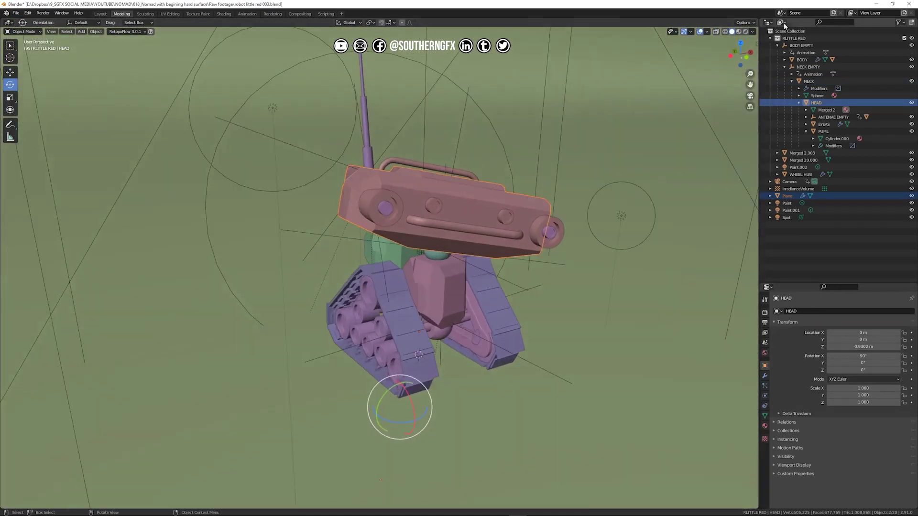
left_click(706, 32)
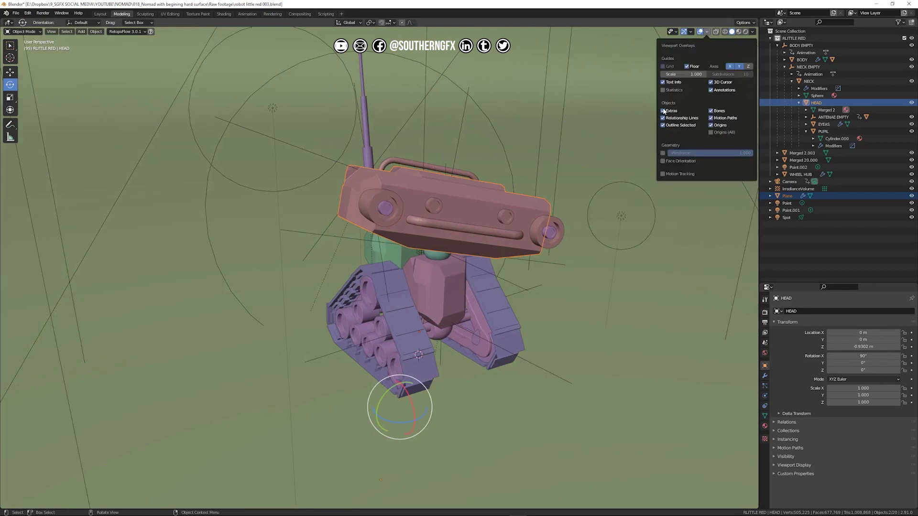
left_click(663, 90)
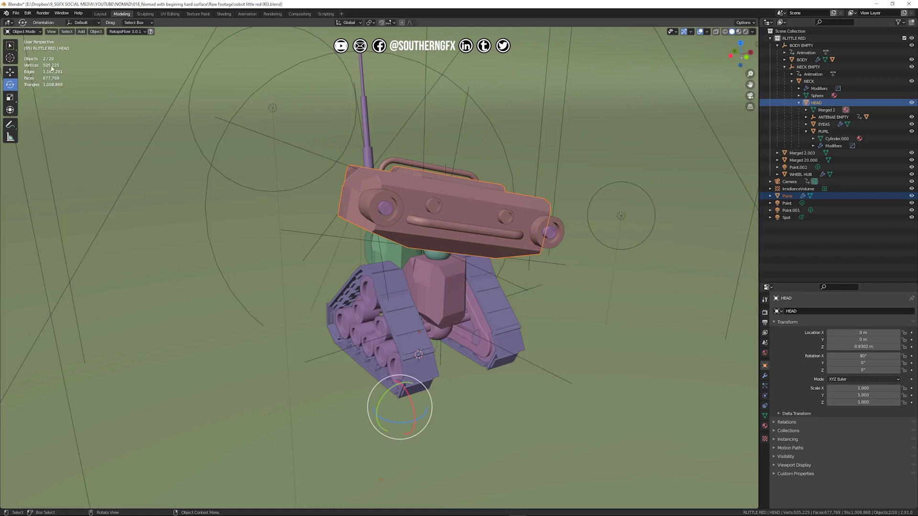
Step: Select the Plane, then the Merged 20.000 tracks mesh, viewing the tracks up close
left_click(53, 66)
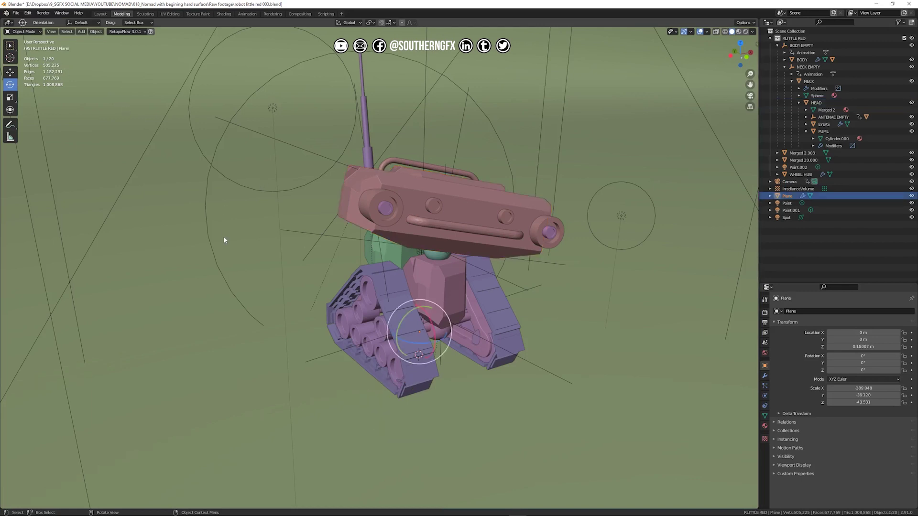
left_click(392, 272)
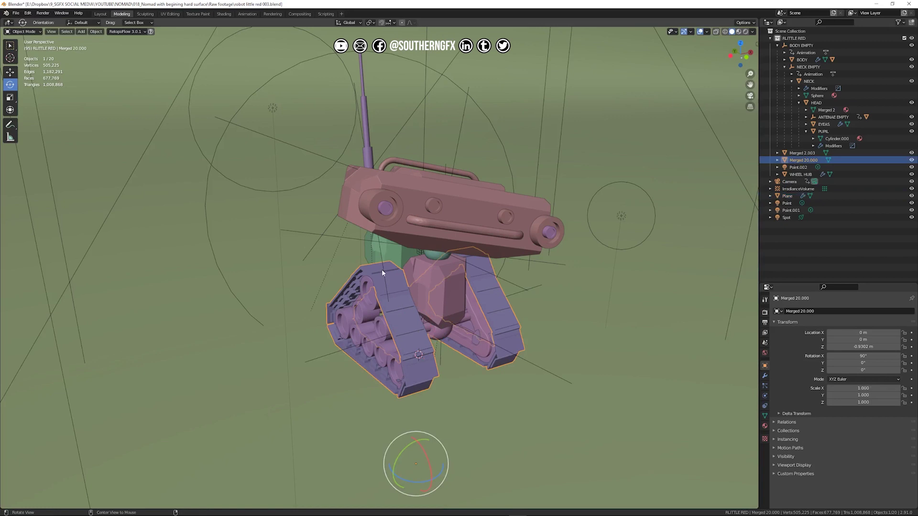
middle_click_drag(340, 286, 370, 259)
scroll(356, 268, "up", 5)
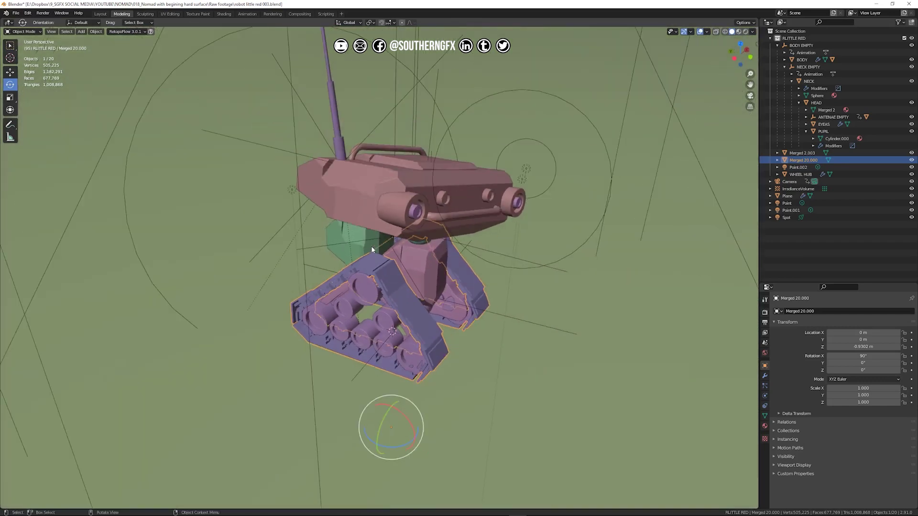
middle_click_drag(372, 248, 346, 245)
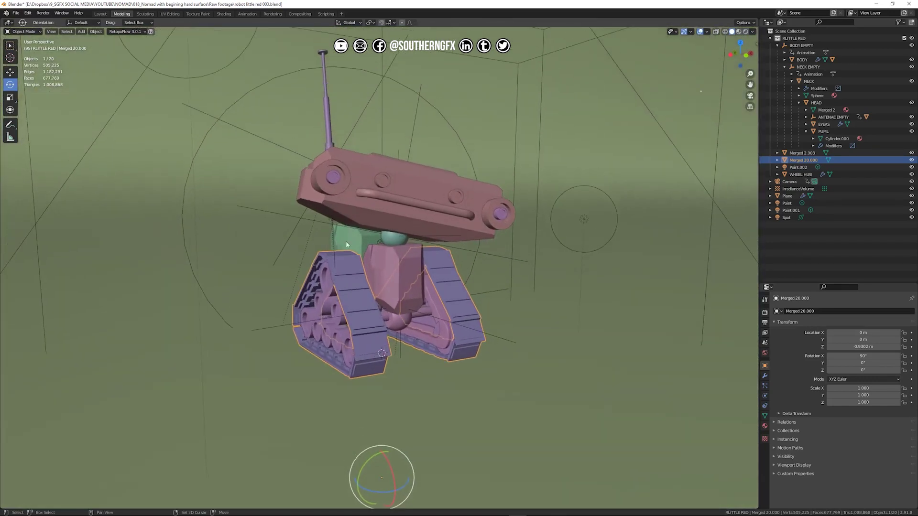
Step: Select the head, reselect the tracks mesh, and bring up Viewport Overlays for Wireframe
left_click(398, 193)
left_click(340, 265)
scroll(340, 263, "up", 2)
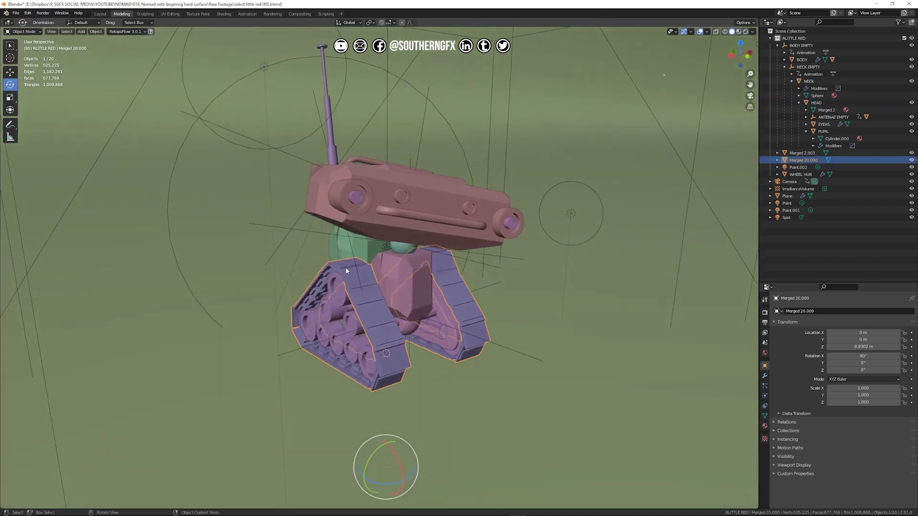
left_click(707, 32)
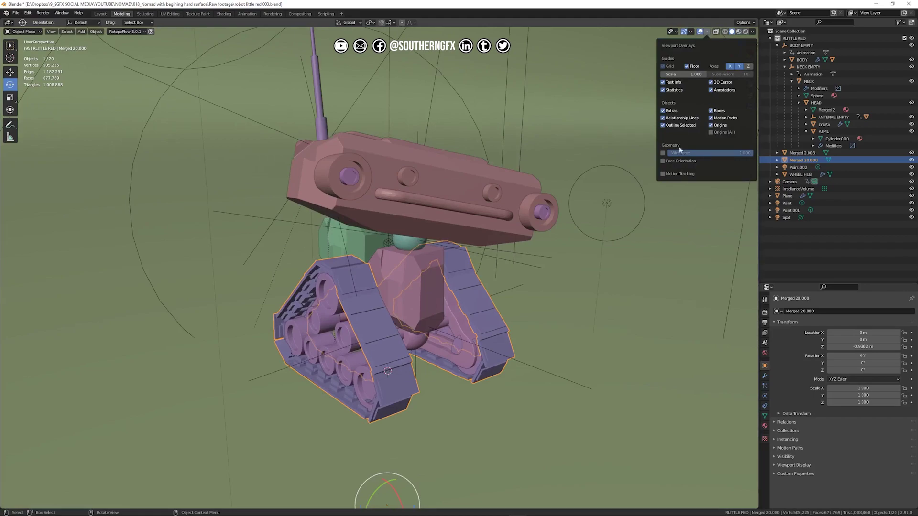
left_click(663, 153)
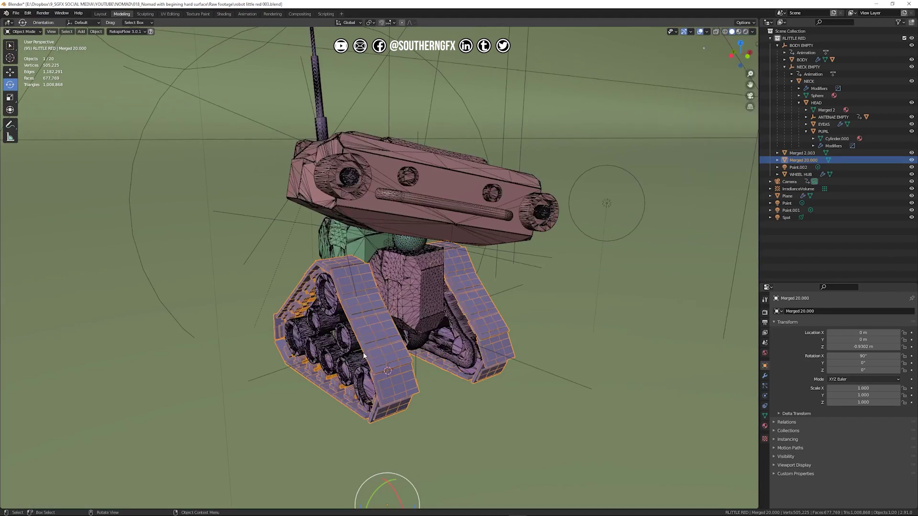
scroll(313, 337, "up", 5)
middle_click_drag(314, 324, 294, 302)
scroll(344, 327, "down", 5)
scroll(341, 327, "up", 6)
scroll(342, 326, "down", 3)
scroll(306, 282, "up", 2)
scroll(325, 251, "down", 2)
middle_click_drag(322, 251, 291, 245)
scroll(235, 253, "down", 2)
scroll(292, 246, "up", 2)
scroll(357, 251, "up", 2)
mouse_move(357, 251)
middle_mouse_down()
mouse_move(370, 249)
mouse_move(356, 241)
middle_mouse_up()
left_click(366, 236)
scroll(356, 241, "up", 4)
scroll(148, 188, "down", 5)
left_click(201, 181)
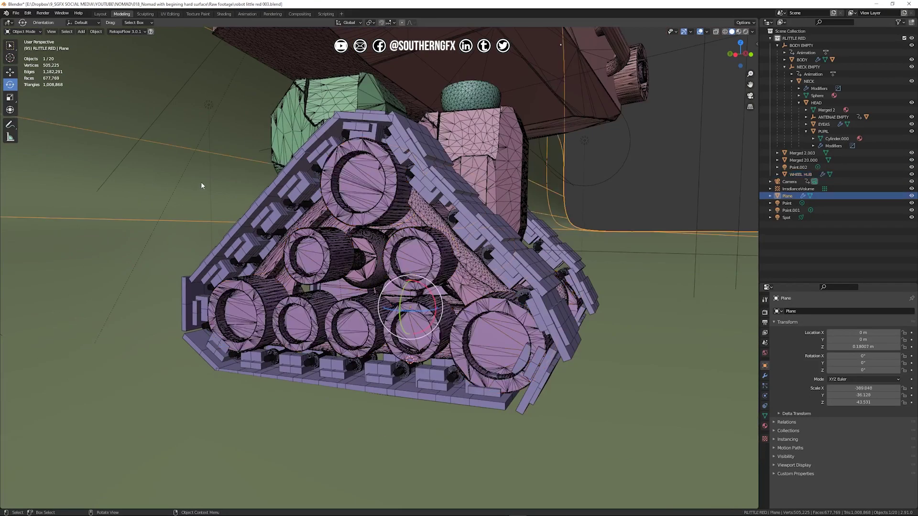
middle_click_drag(201, 182, 188, 212)
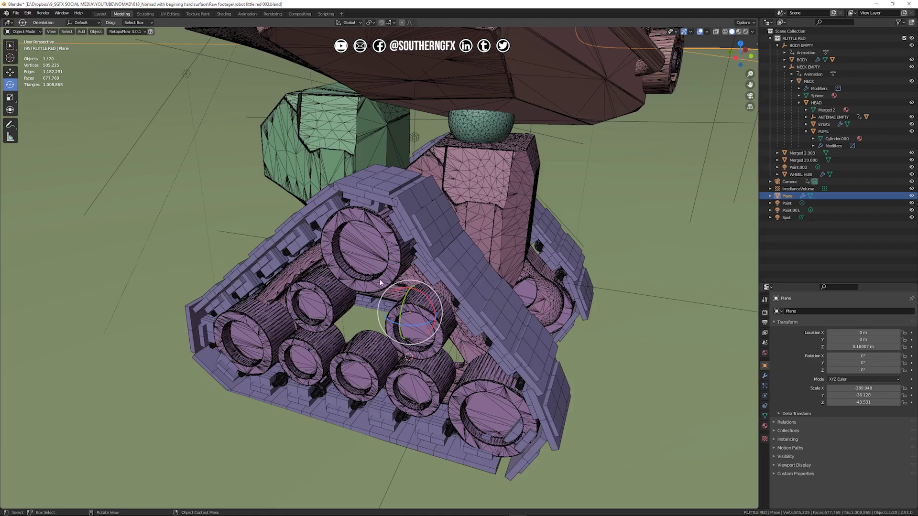
scroll(480, 269, "down", 4)
middle_click_drag(463, 262, 347, 232)
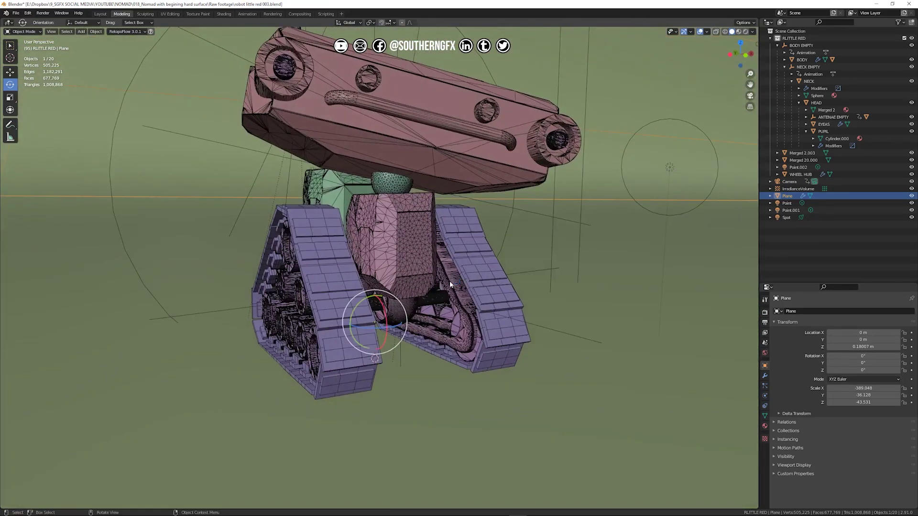
middle_click_drag(305, 269, 337, 263)
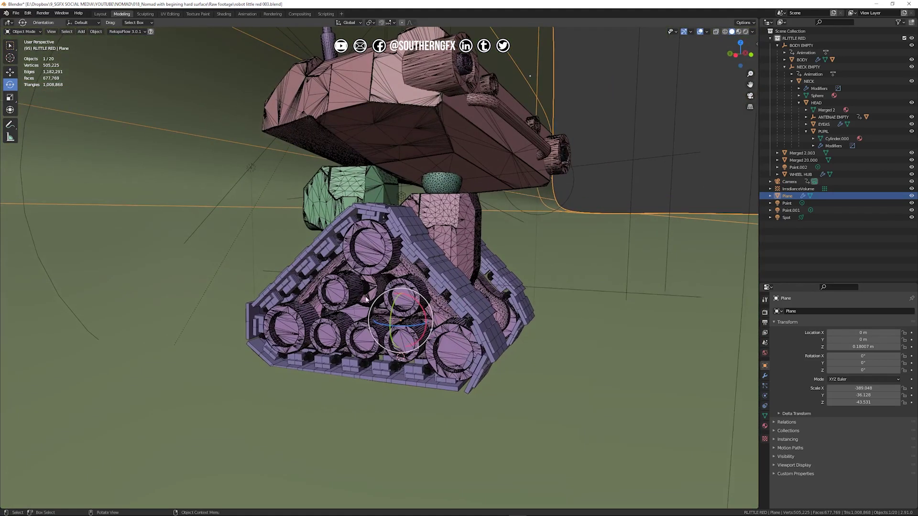
scroll(366, 279, "up", 2)
left_click(374, 224)
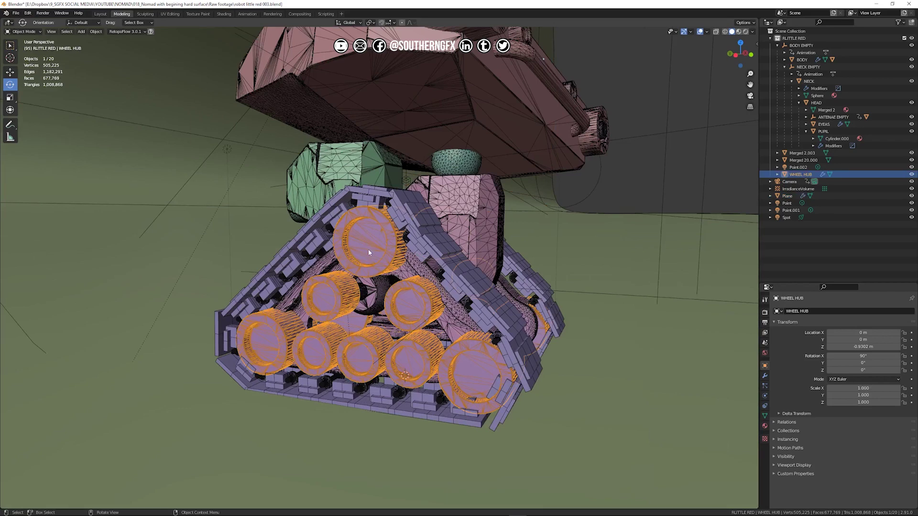
middle_click_drag(397, 262, 323, 259)
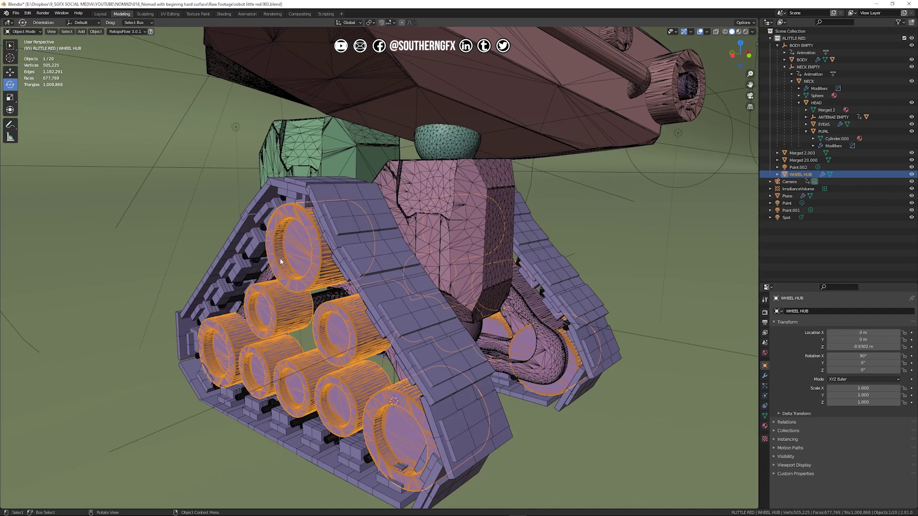
scroll(311, 243, "down", 4)
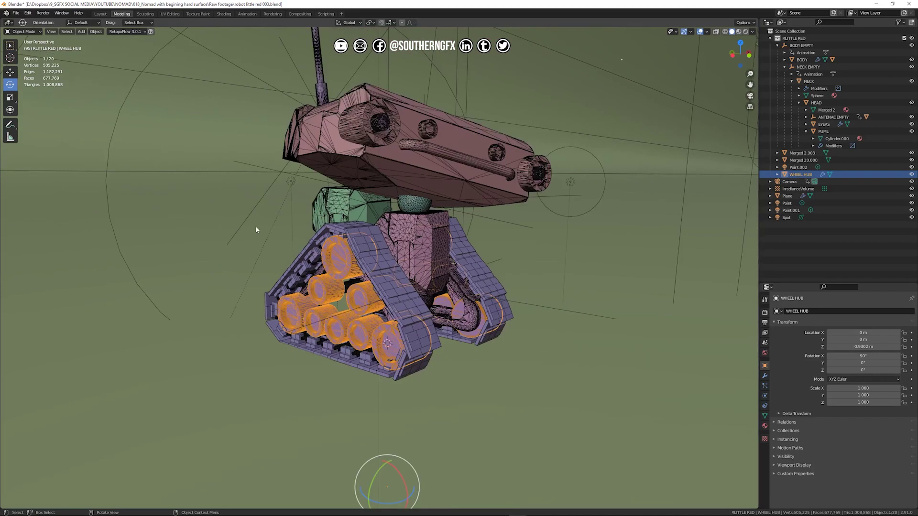
left_click(342, 258)
left_click(377, 249)
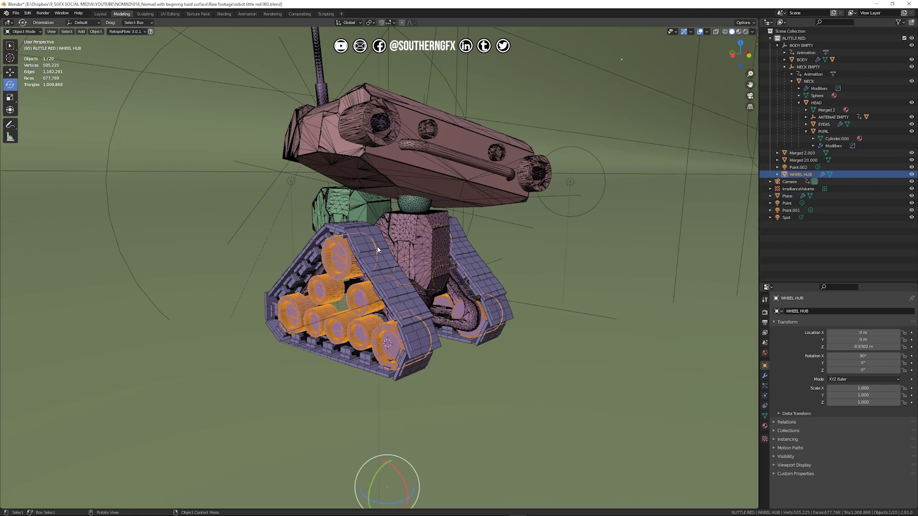
left_click(412, 243)
middle_click_drag(412, 243, 322, 185)
left_click(382, 199)
left_click(318, 166)
scroll(324, 183, "up", 3)
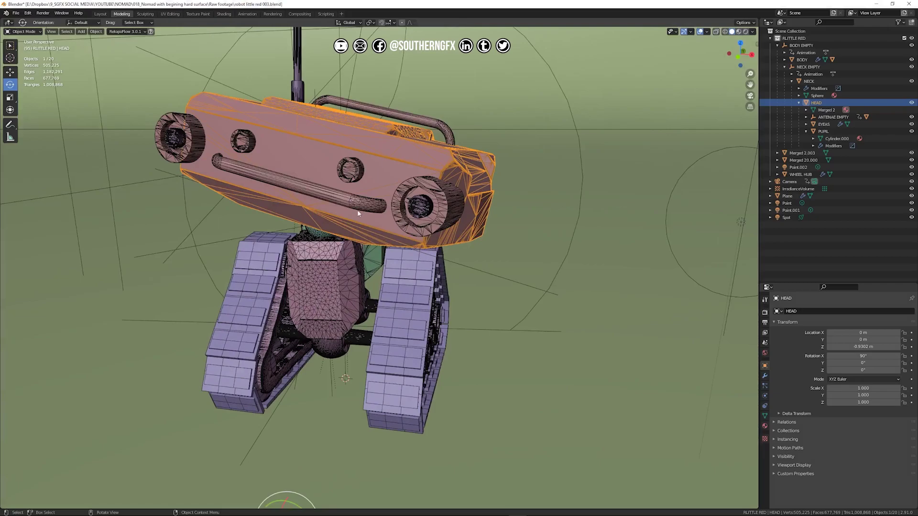
middle_click_drag(537, 242, 331, 282)
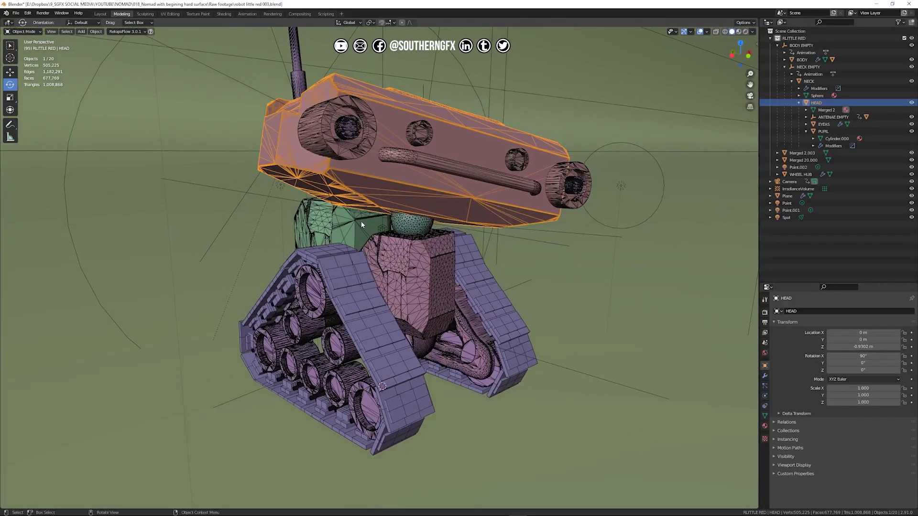
scroll(361, 225, "down", 3)
middle_click_drag(361, 226, 329, 230)
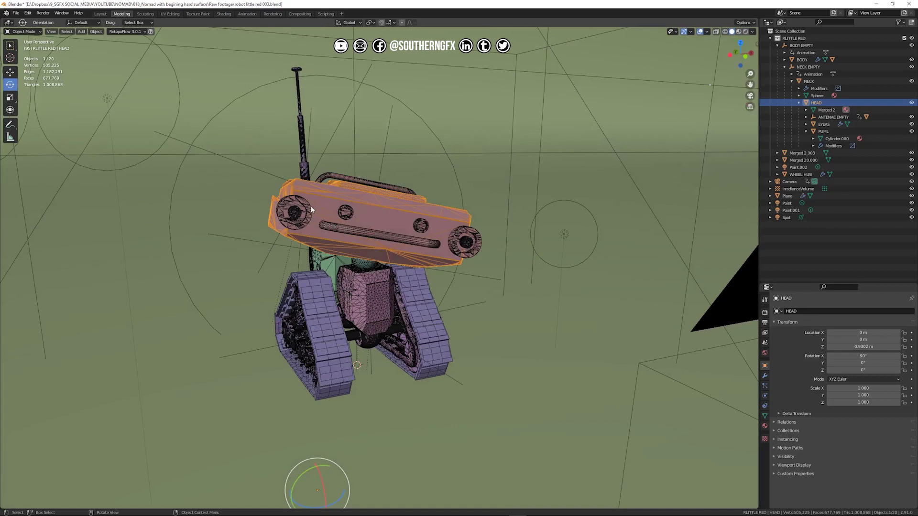
Step: Switch the viewport to Rendered shading and view the robot more frontally
key("z")
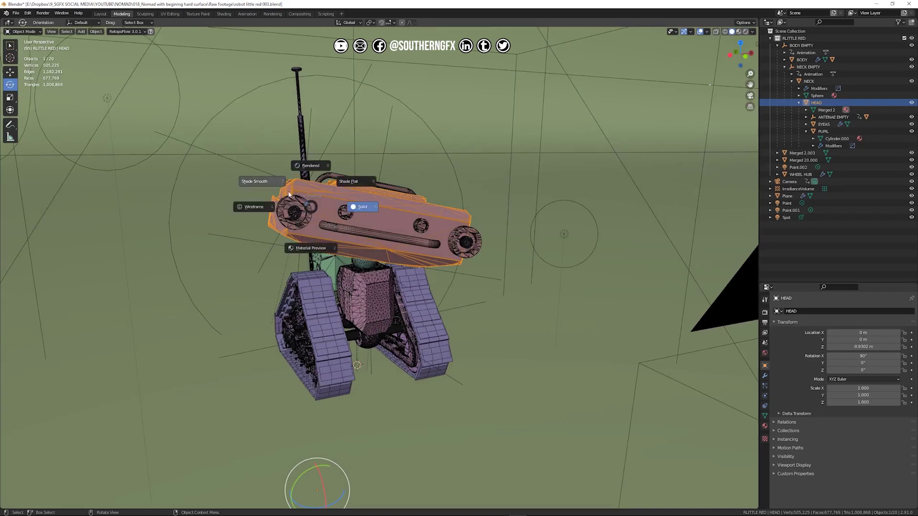
left_click(310, 167)
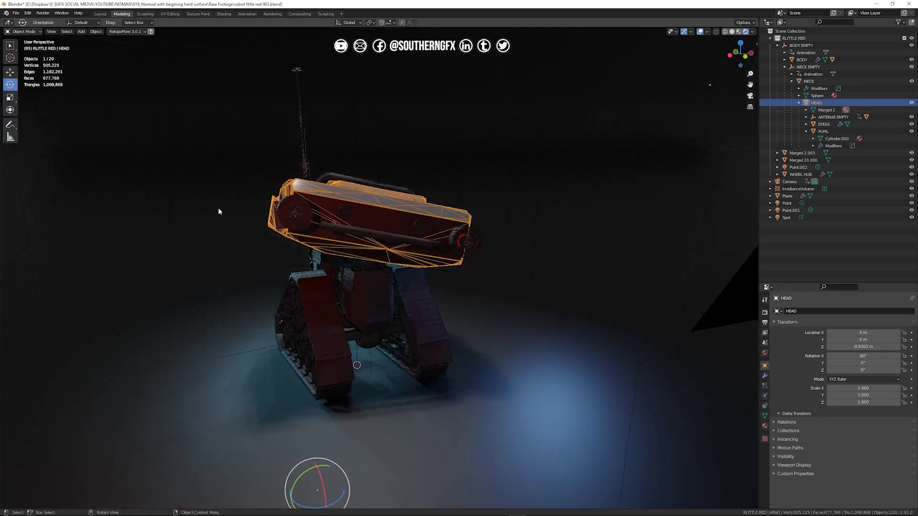
middle_click_drag(218, 208, 282, 205)
Step: Check the Eevee render settings (64 samples) and untick the Wireframe overlay
left_click(764, 313)
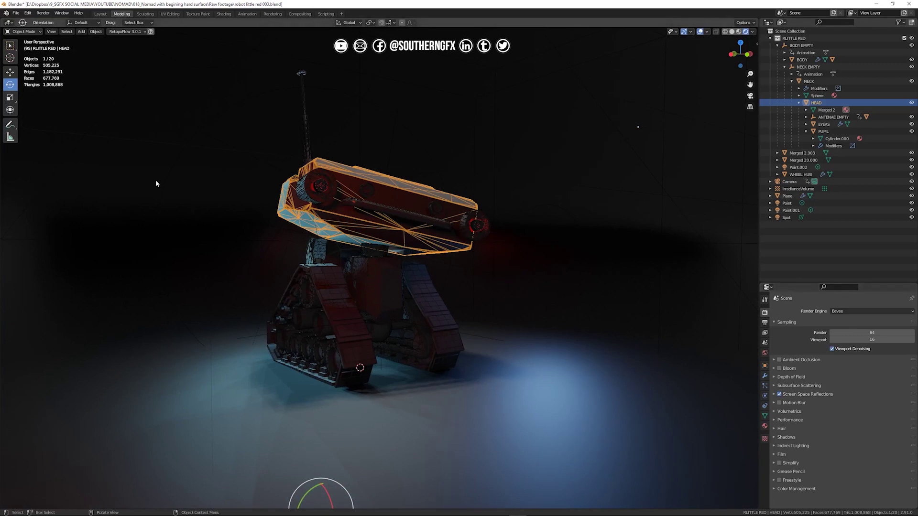
left_click(202, 211)
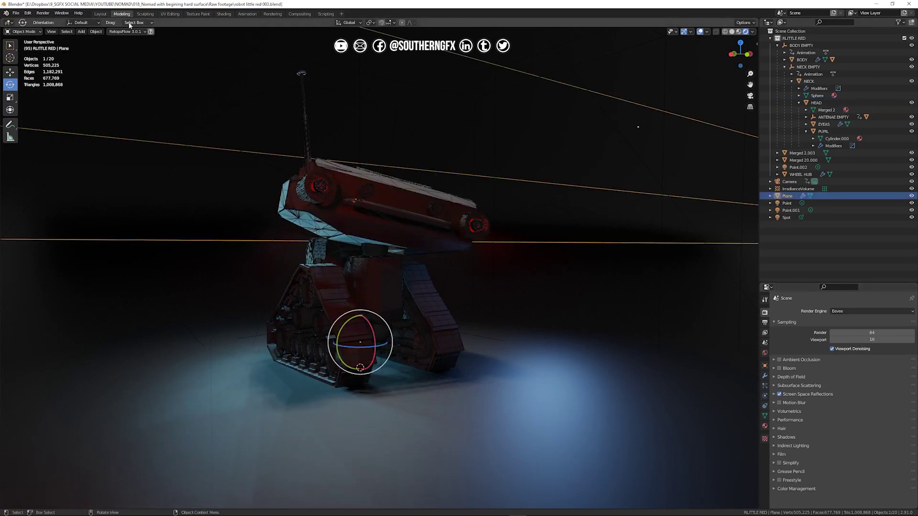
left_click(707, 32)
left_click(663, 154)
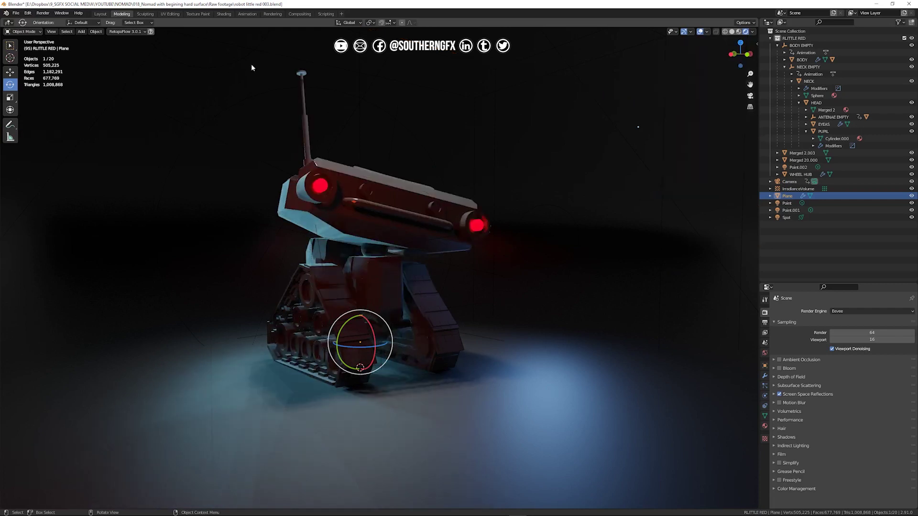
Step: Switch to the Animation workspace and play the 250-frame animation from frame 0
left_click(247, 14)
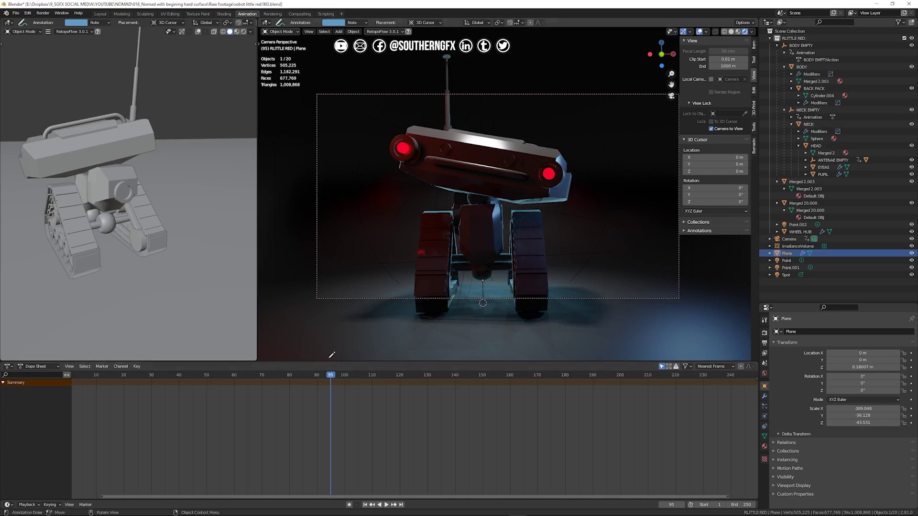
left_click(221, 385)
key("space")
left_click_drag(221, 384, 69, 386)
key("space")
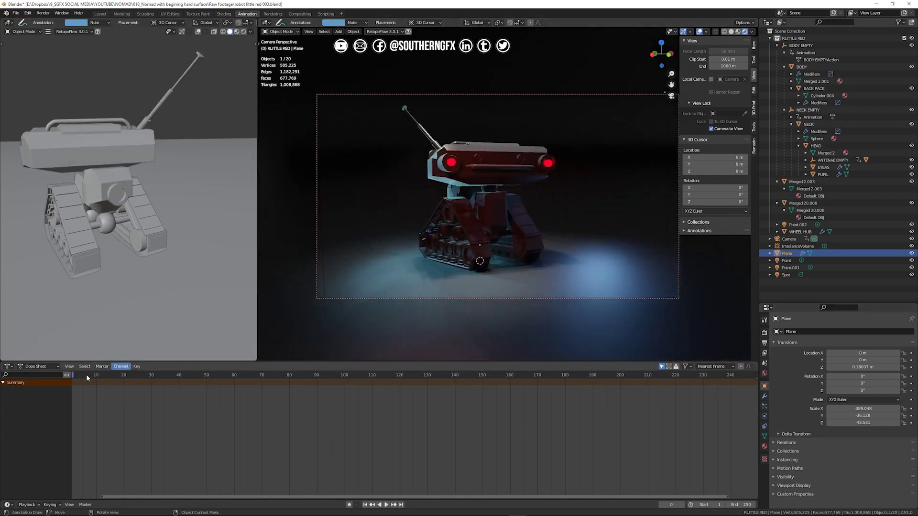
key("space")
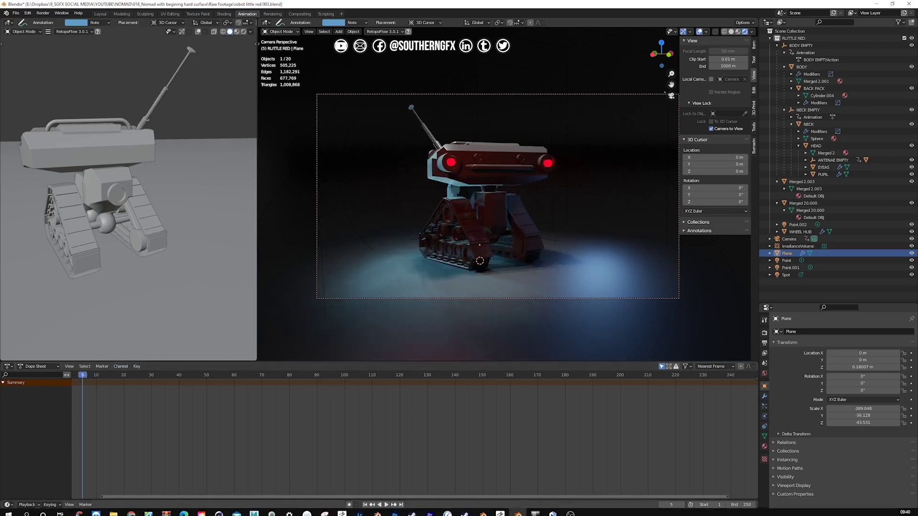
Step: Pause and resume playback, orbiting the side viewport to a top-down view
left_click(388, 505)
left_click(387, 505)
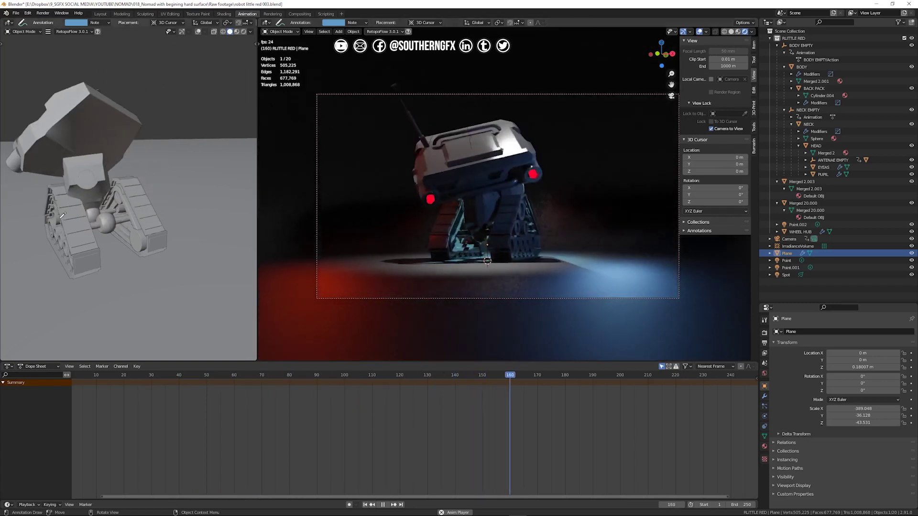
middle_click_drag(201, 206, 110, 203)
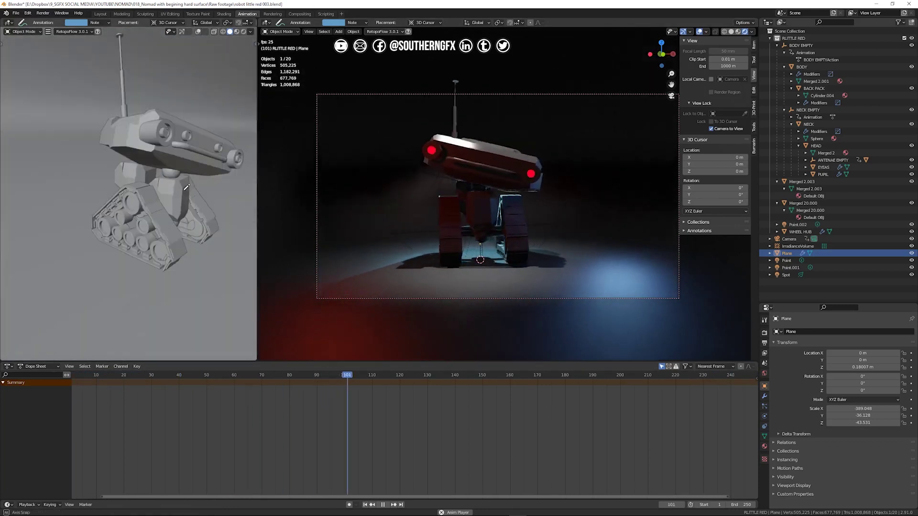
middle_click_drag(123, 186, 91, 181)
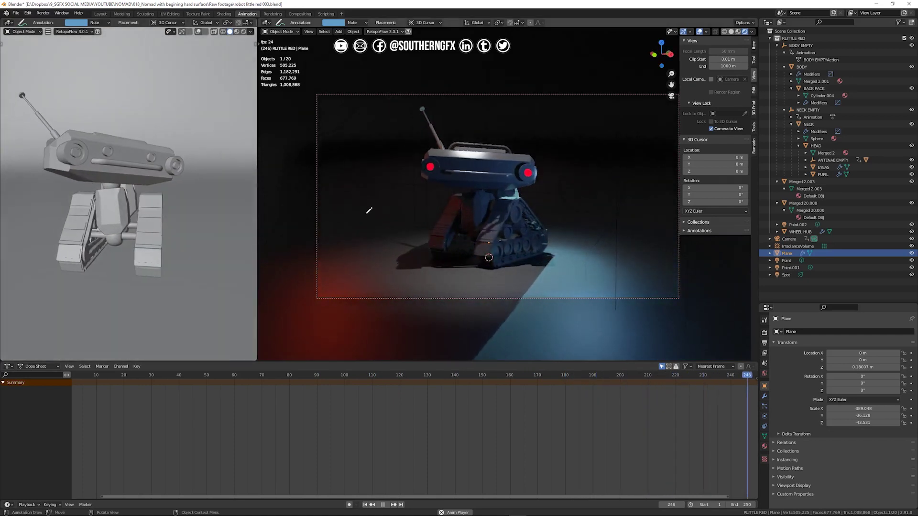